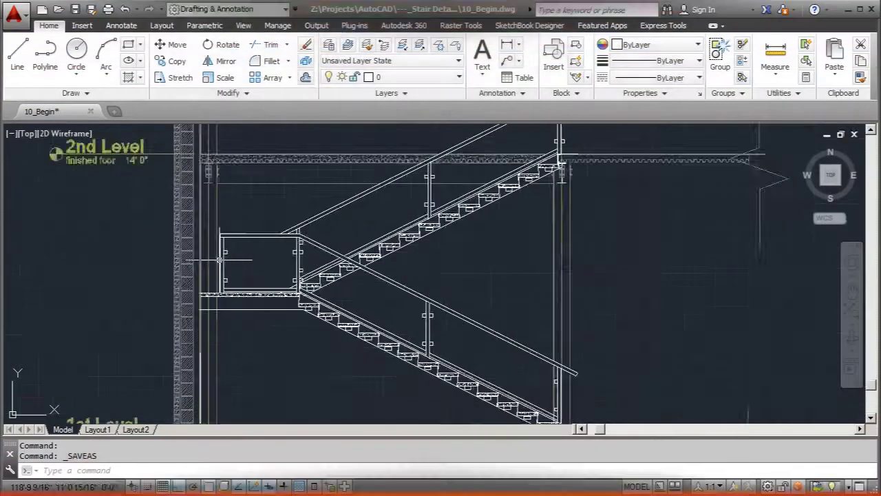
Trim the landing slab's bottom line back to the wall edge, removing its overhang.
scroll(222, 260, up, 3)
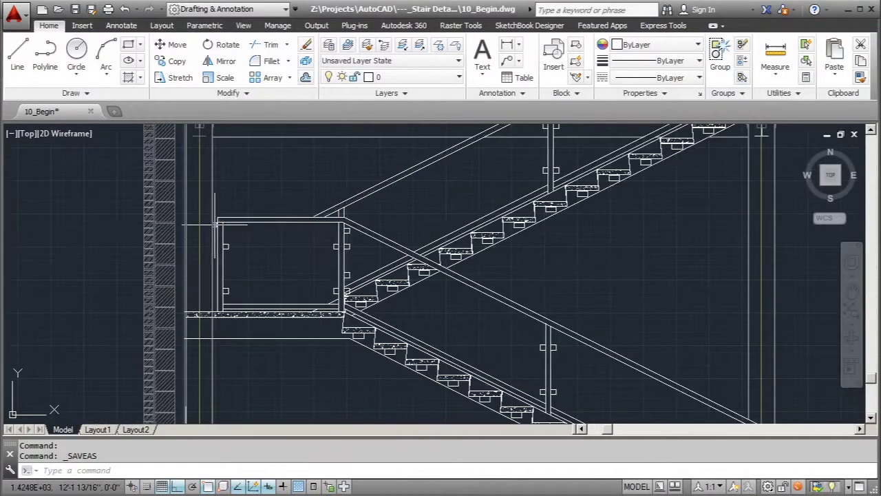
scroll(214, 224, down, 1)
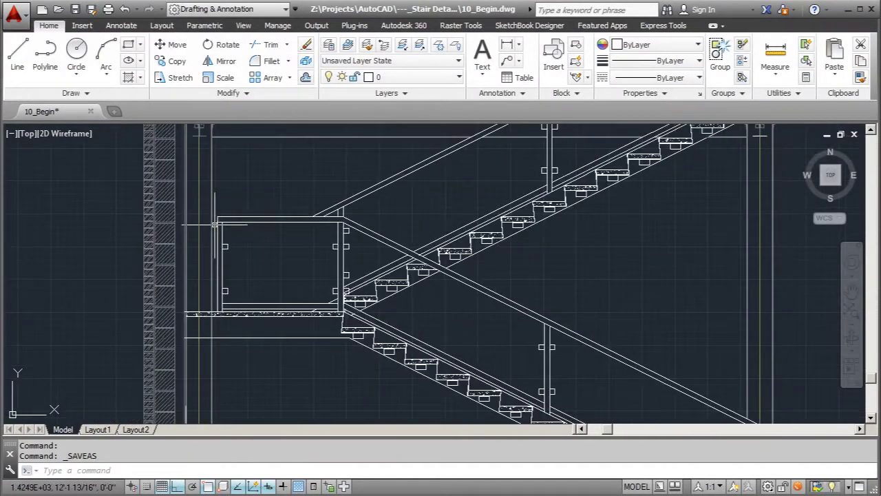
scroll(210, 212, up, 1)
scroll(211, 240, up, 2)
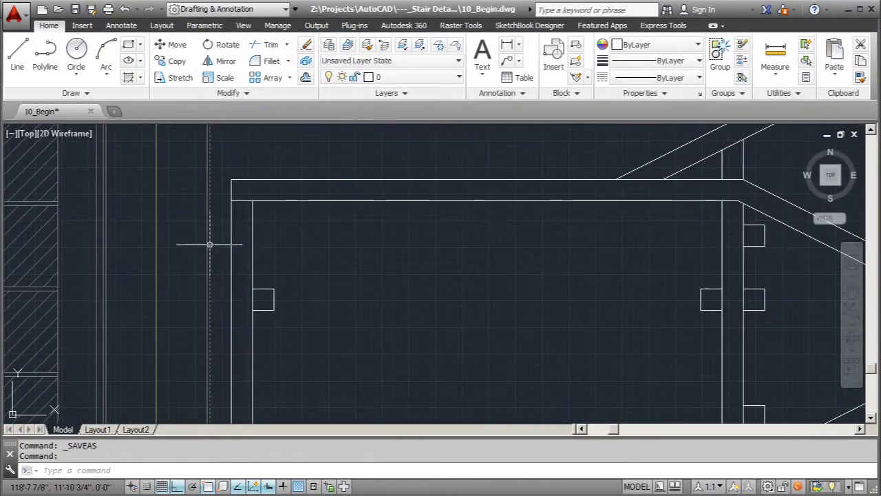
scroll(210, 245, down, 2)
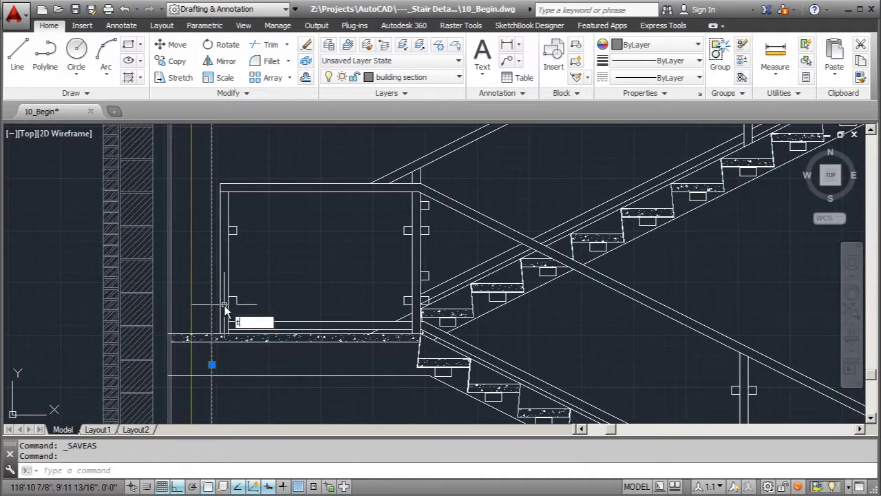
key(Return)
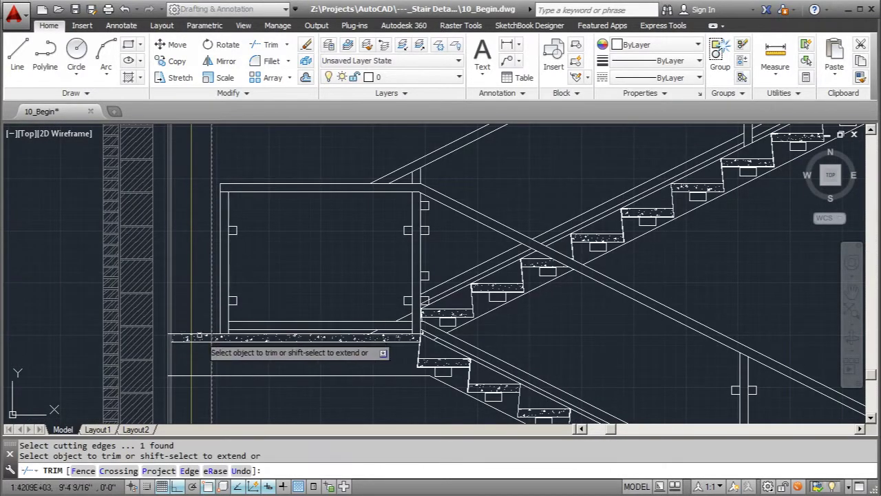
scroll(219, 348, up, 2)
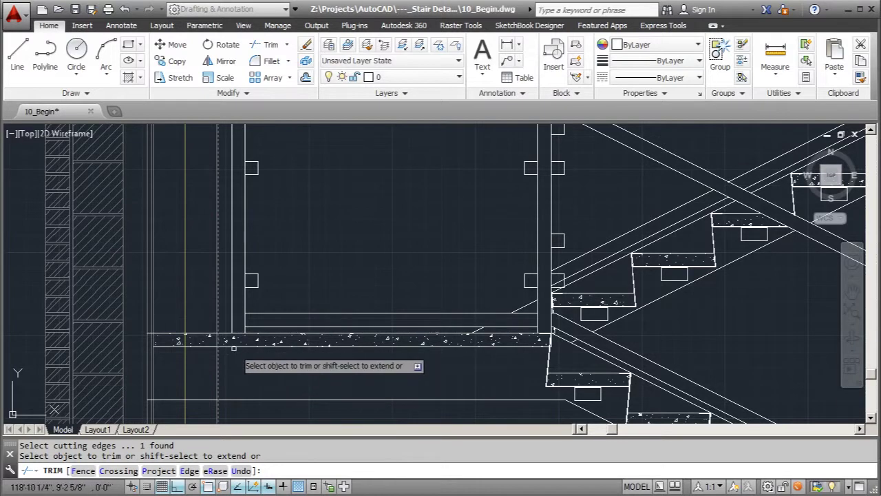
scroll(211, 338, up, 2)
click(208, 335)
click(205, 339)
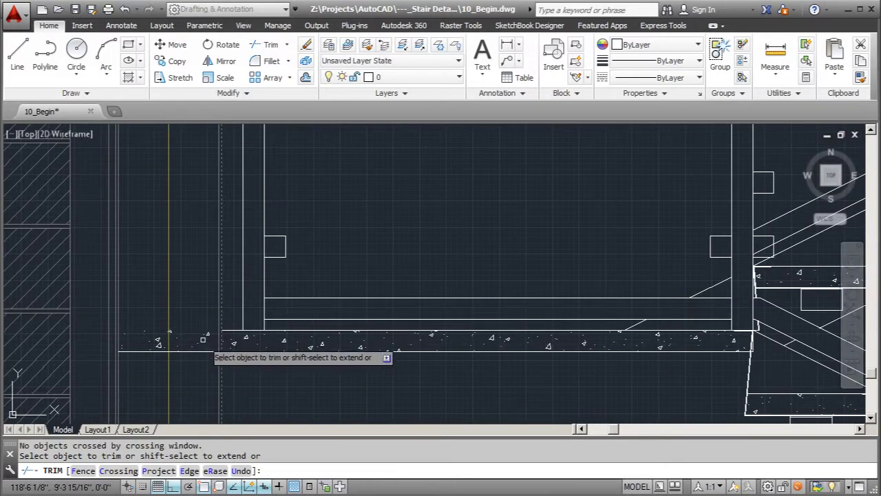
click(204, 338)
click(203, 336)
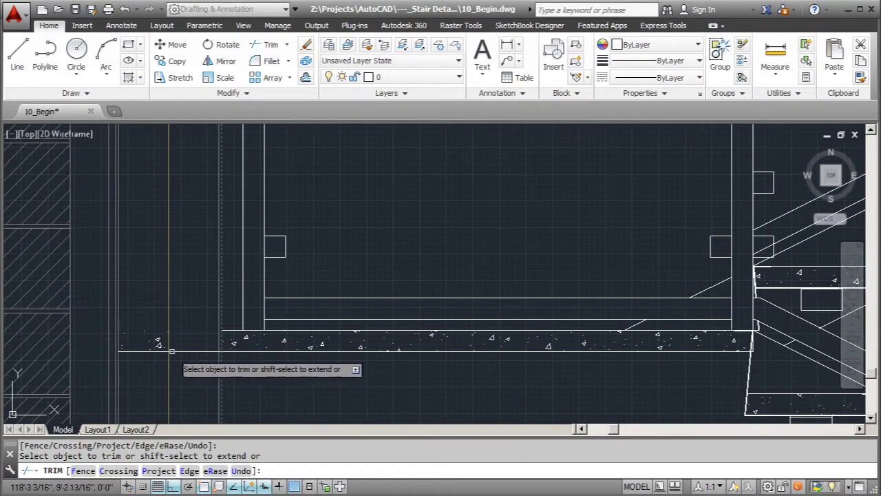
key(Escape)
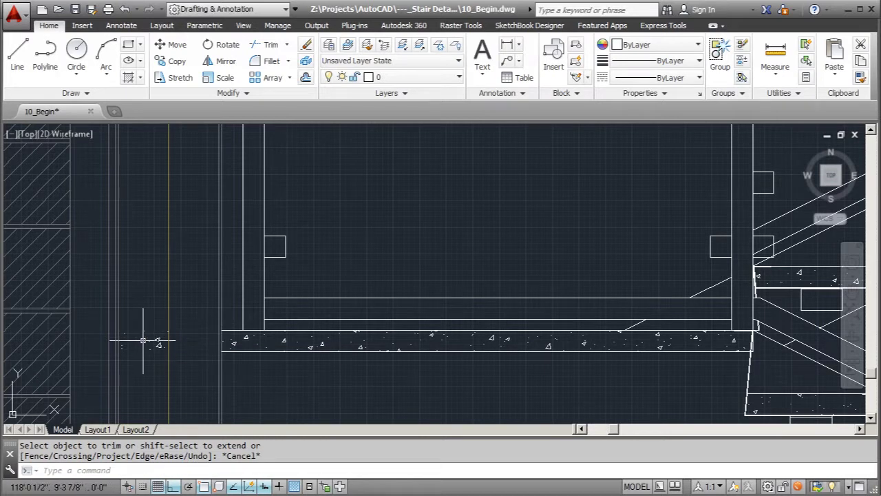
Explode the stray concrete hatch scrap and erase all its loose fragments.
click(157, 339)
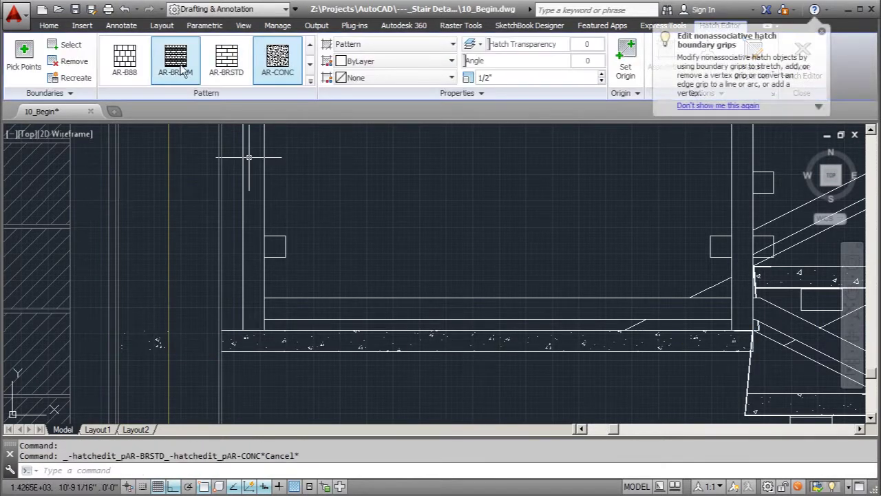
click(54, 28)
click(305, 62)
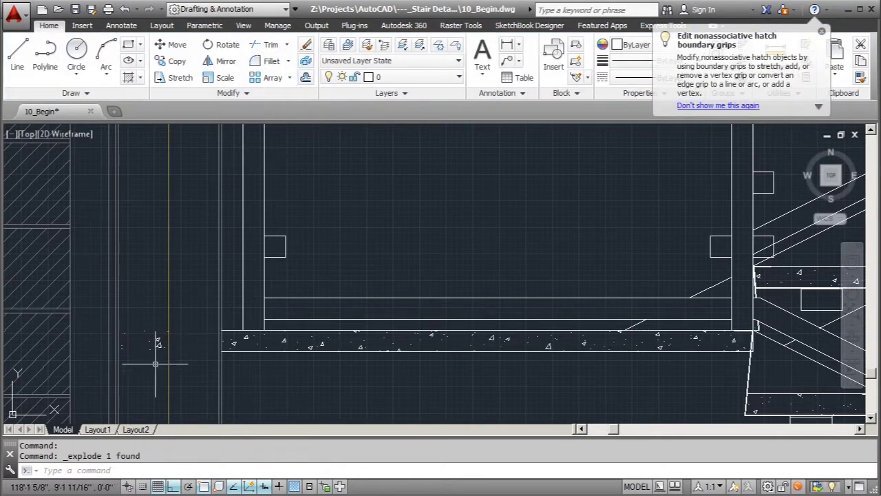
click(96, 322)
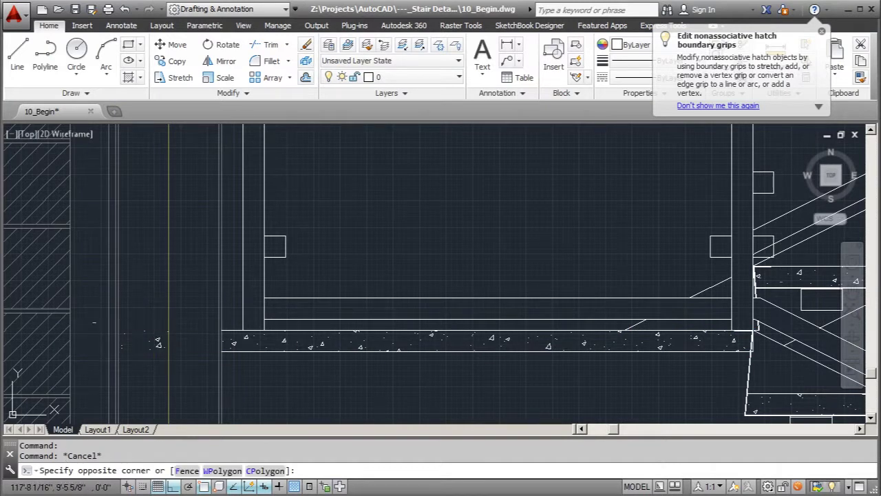
click(183, 367)
right_click(191, 270)
click(217, 354)
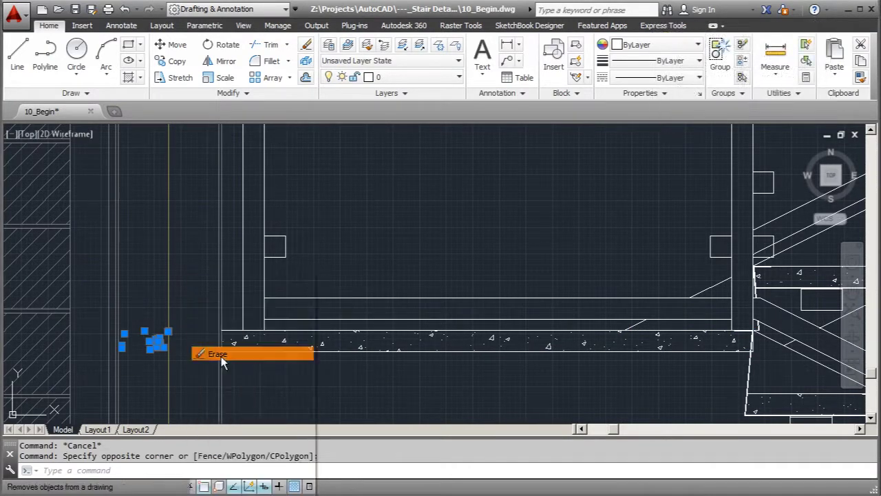
Restart TRIM at the landing, then cancel it without changes.
scroll(214, 335, down, 3)
scroll(366, 278, down, 2)
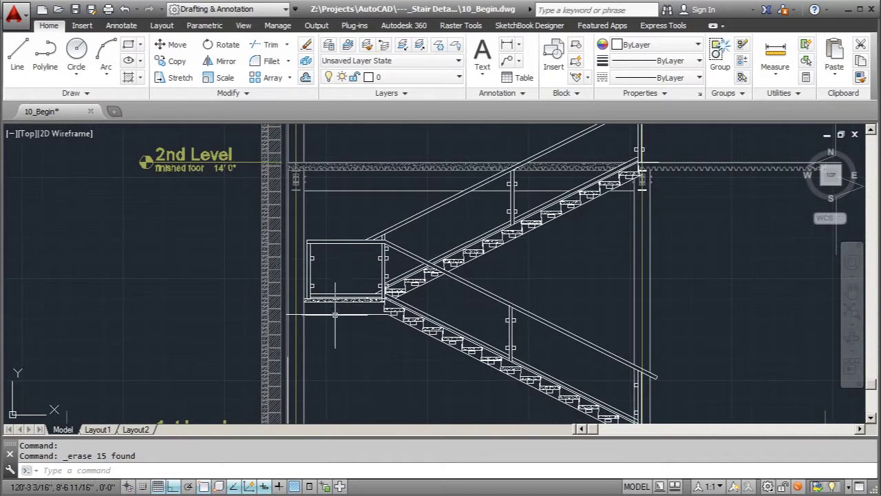
scroll(335, 314, up, 6)
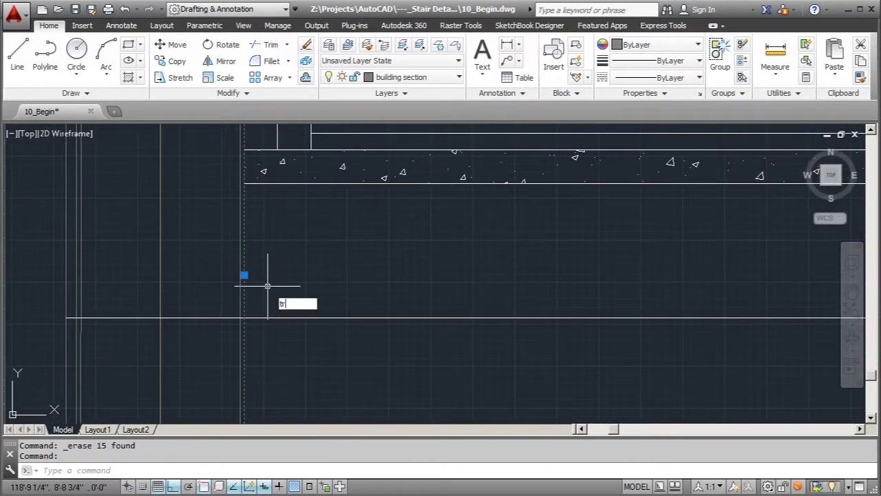
key(Return)
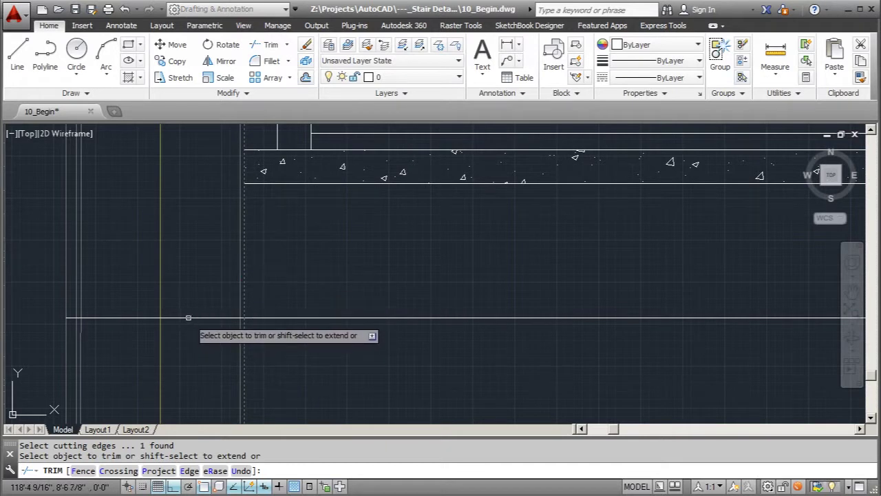
key(Escape)
scroll(227, 329, down, 5)
scroll(421, 242, up, 5)
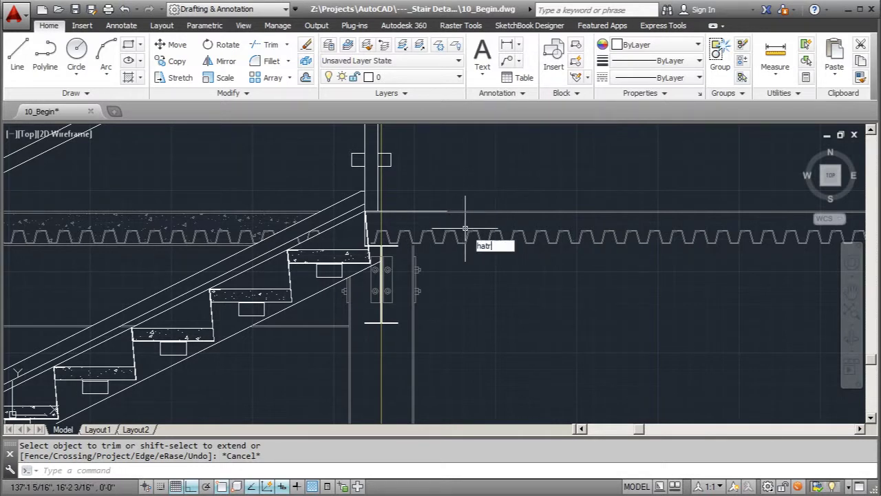
Place a first concrete hatch in the slab above the decking, then discard it to redo.
key(Return)
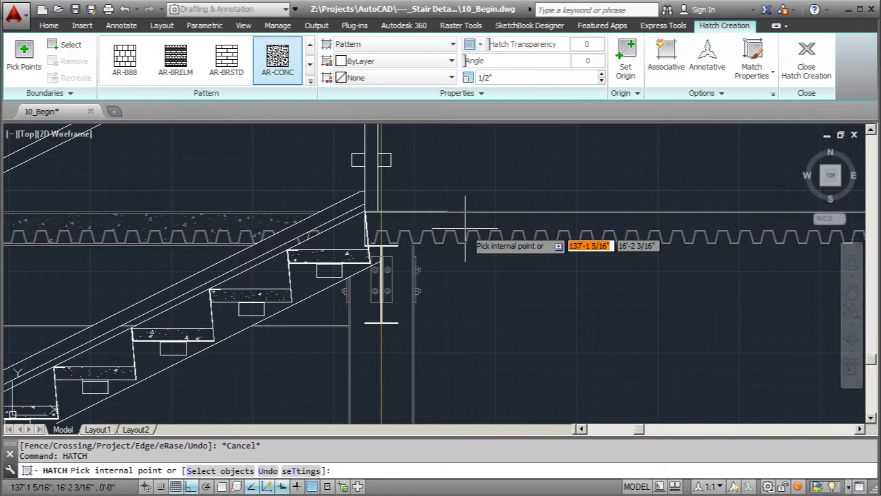
click(523, 223)
key(Escape)
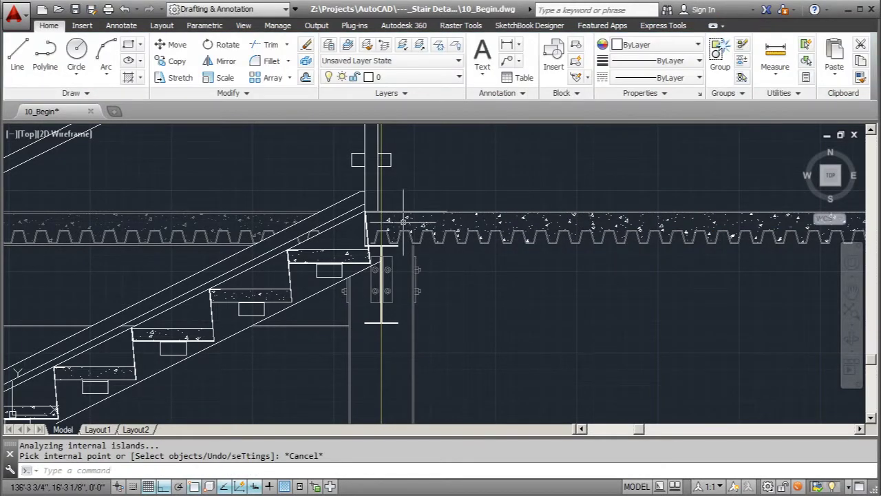
click(404, 227)
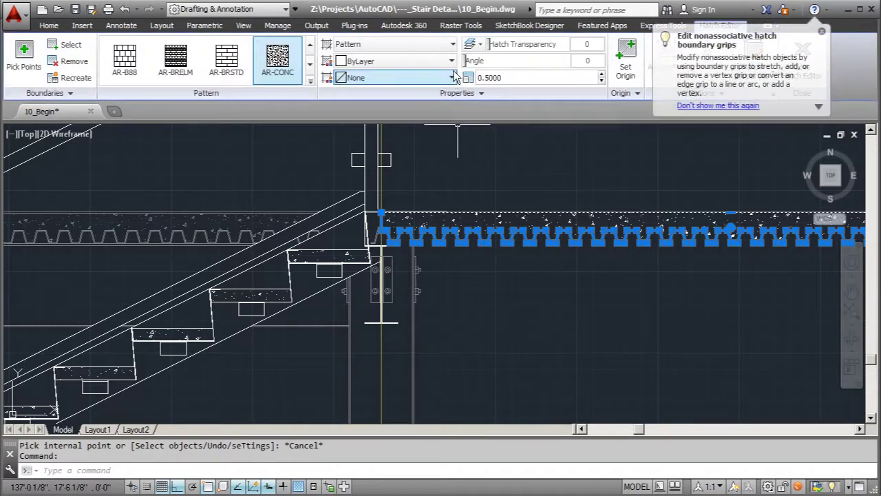
key(Escape)
key(Escape)
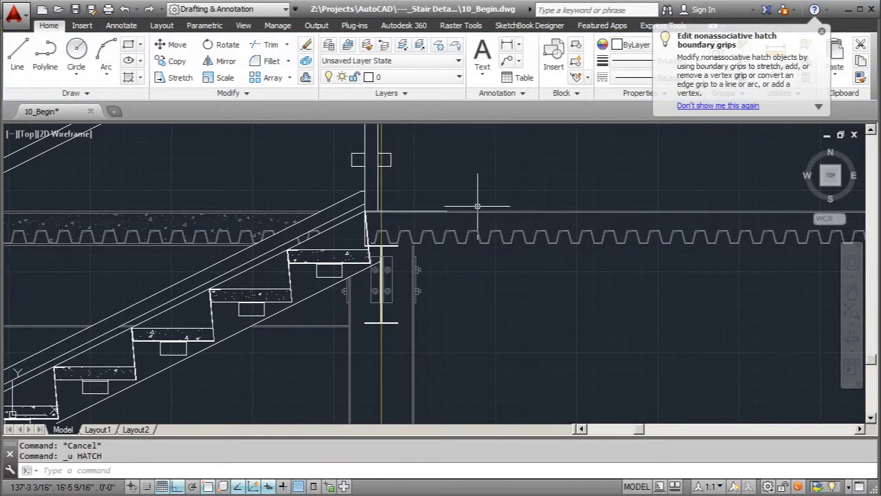
Make 'building section' the current layer and hatch the slab above the decking with AR-CONC.
click(413, 77)
click(400, 108)
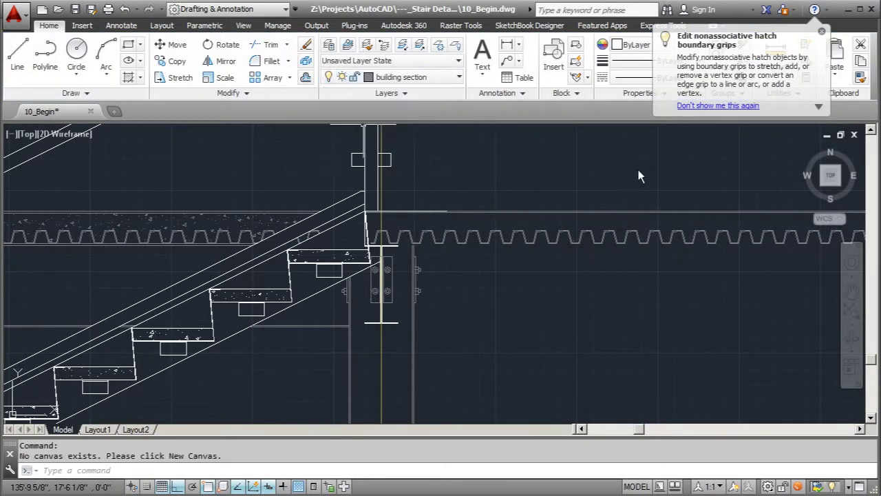
text(ha)
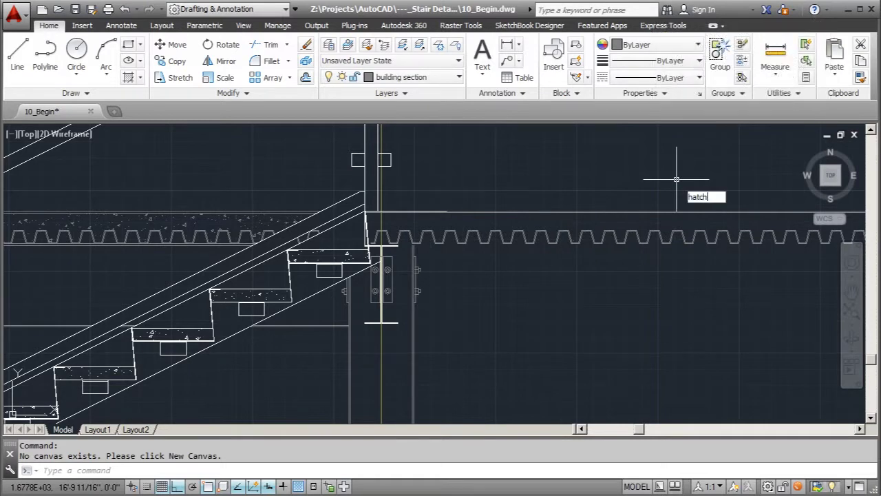
text(tch)
key(Return)
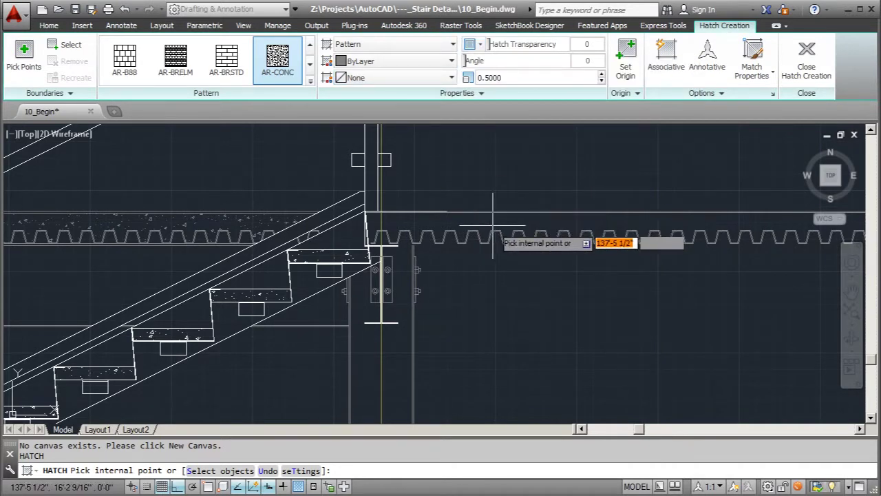
click(561, 231)
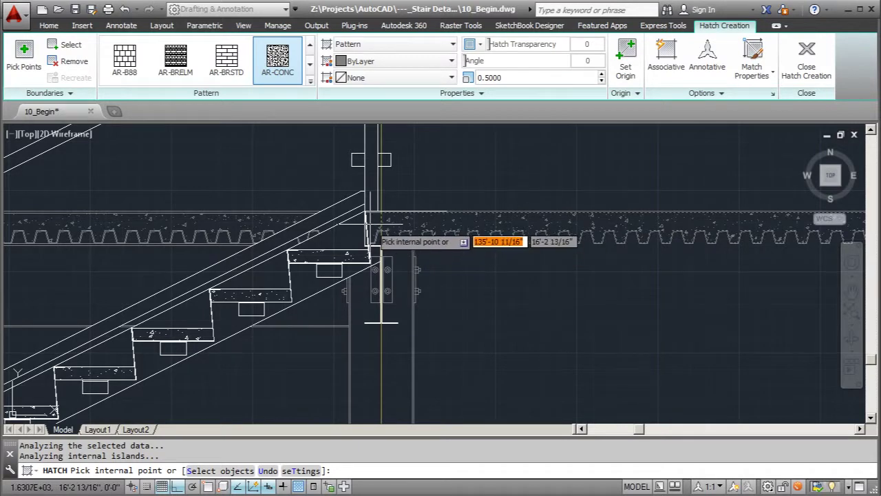
key(Escape)
scroll(482, 246, down, 3)
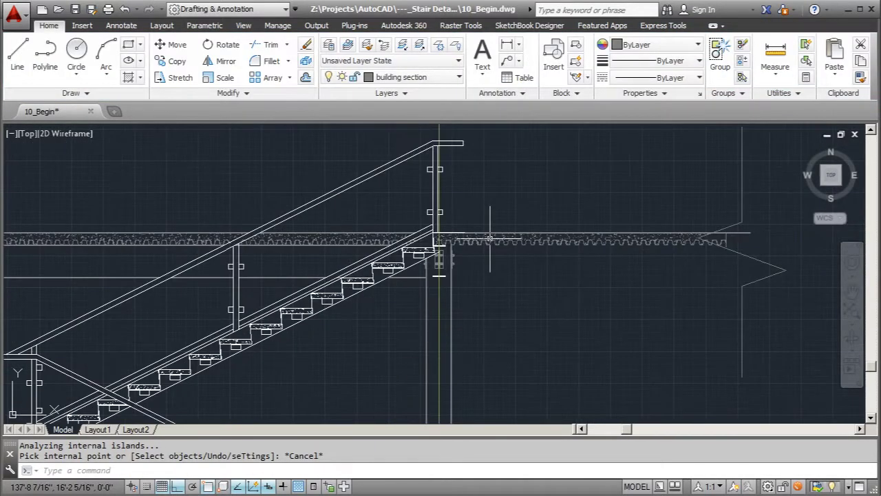
Trim the slab and deck top lines back at the zig-zag break line.
scroll(787, 238, up, 5)
key(Escape)
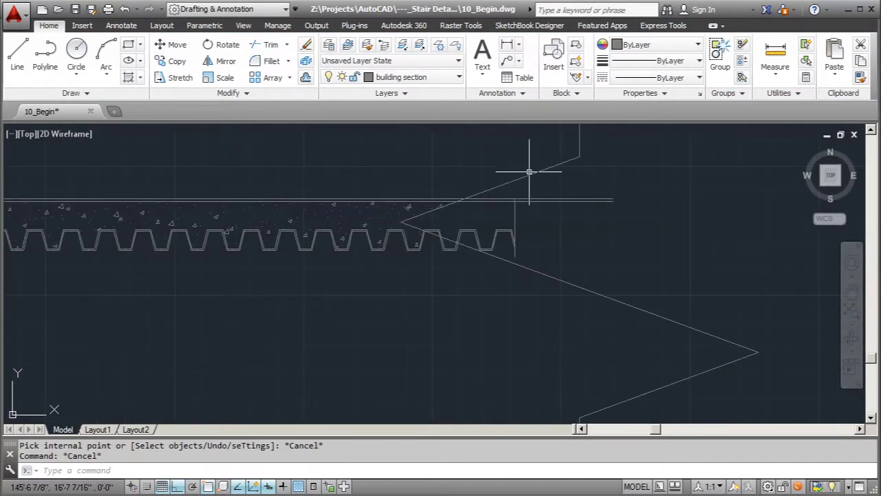
click(528, 171)
click(556, 170)
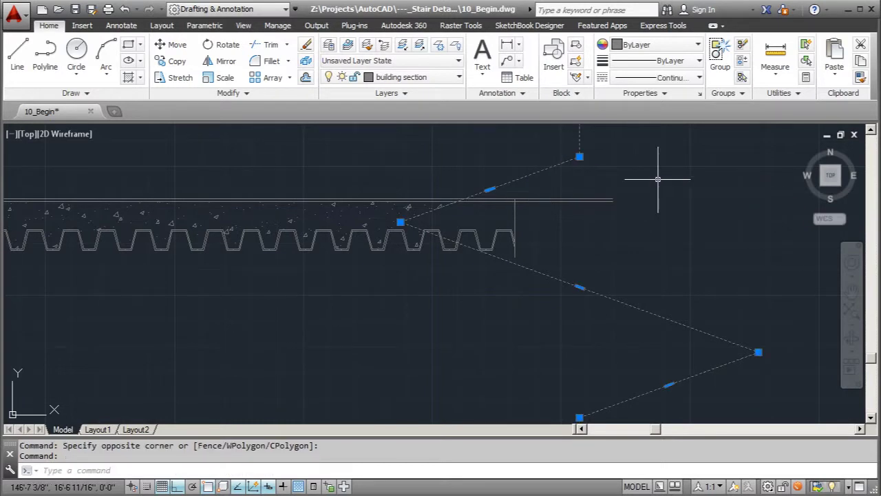
key(Return)
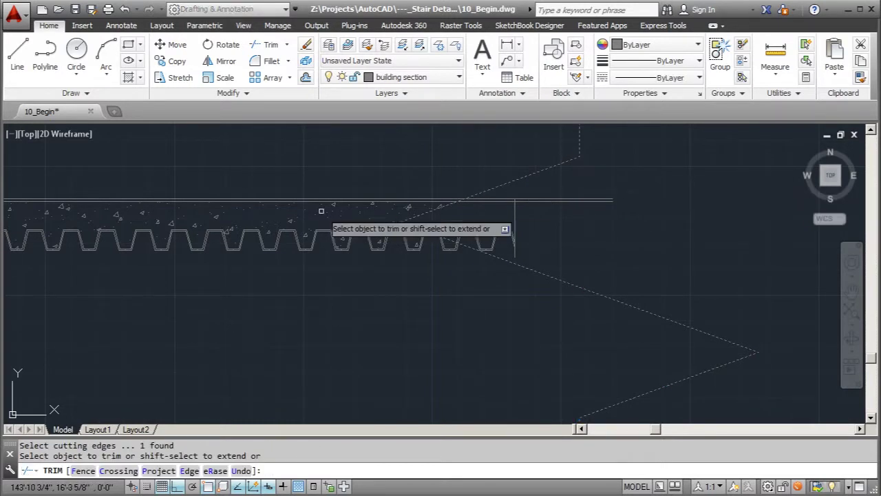
click(498, 201)
click(500, 199)
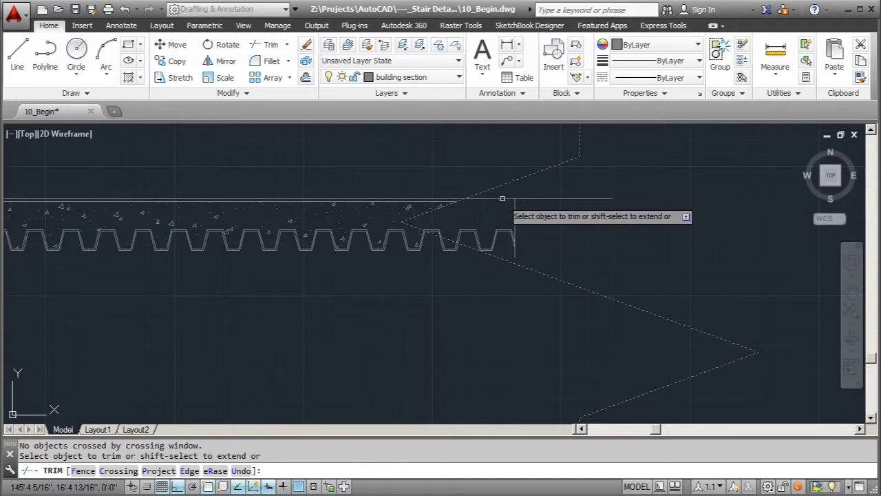
click(501, 200)
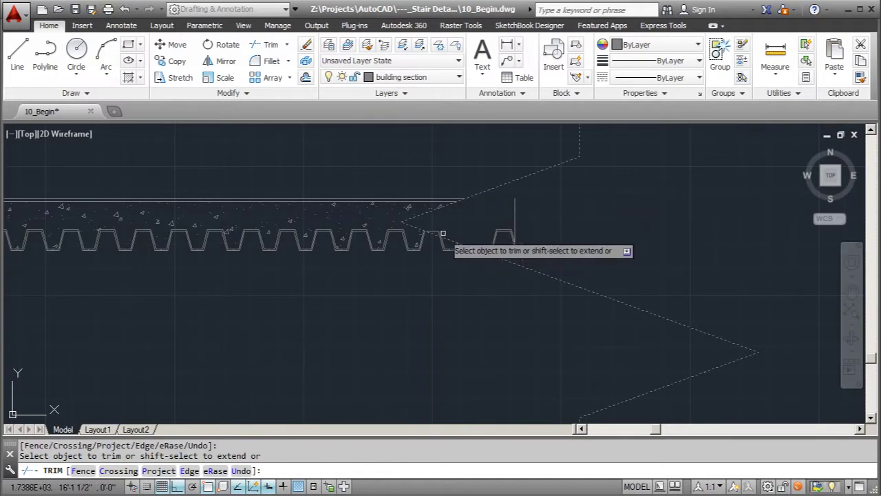
scroll(441, 235, up, 4)
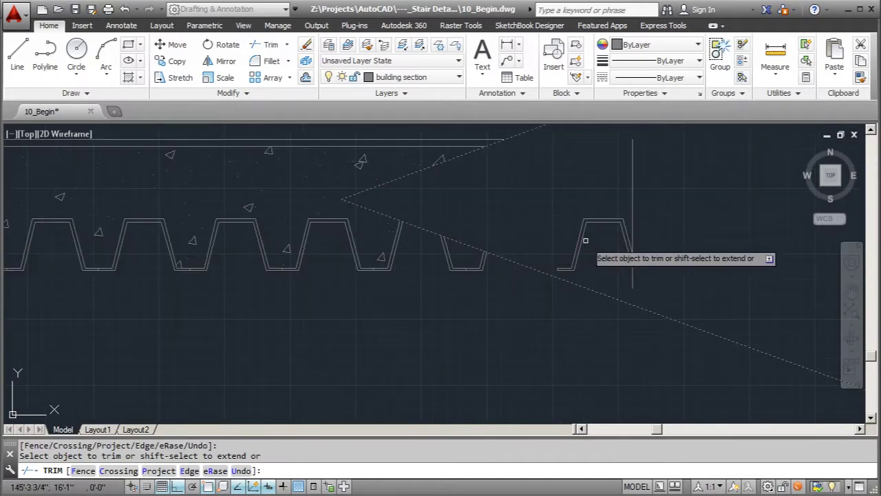
key(Escape)
Window-select and erase the three leftover deck fragments beyond the break line.
click(534, 182)
click(617, 263)
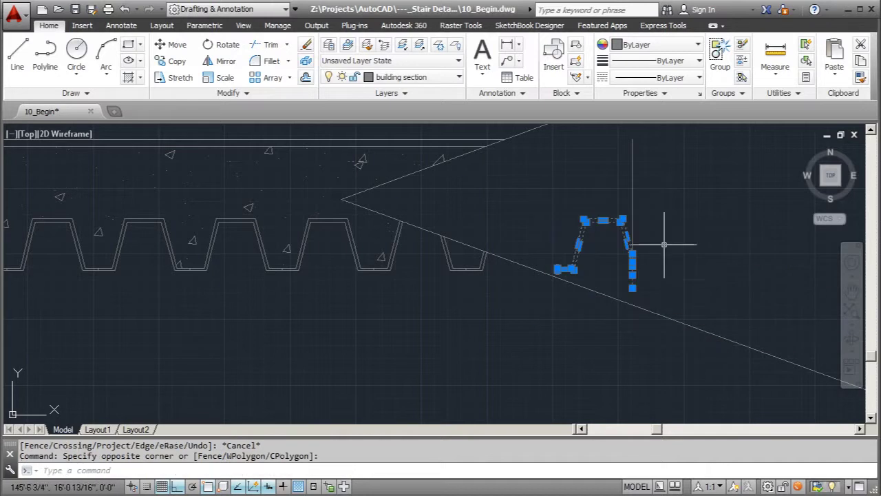
right_click(654, 181)
click(678, 262)
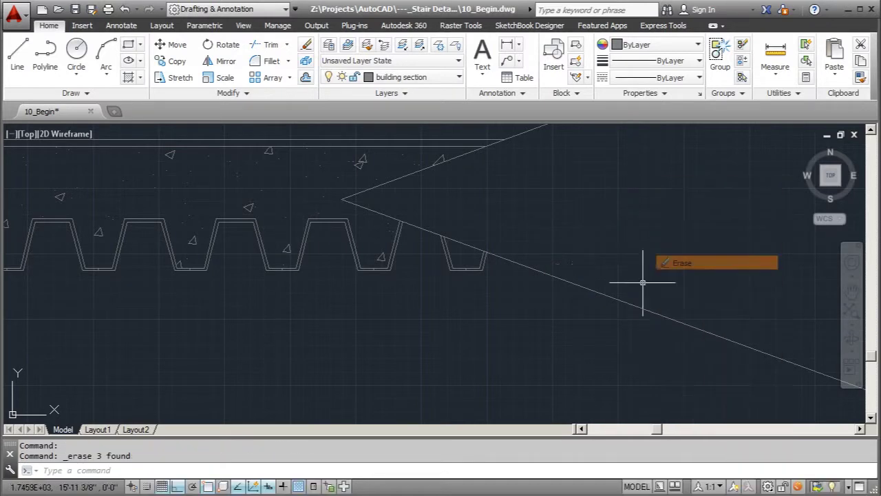
scroll(642, 282, down, 5)
scroll(665, 236, down, 2)
scroll(647, 244, up, 5)
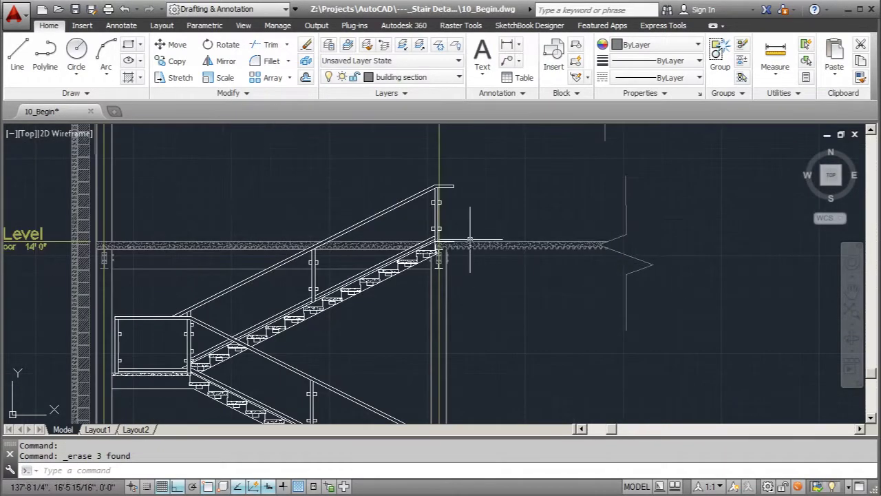
Start a polyline at the top of the railing post, undoing a misplaced point.
scroll(453, 159, down, 2)
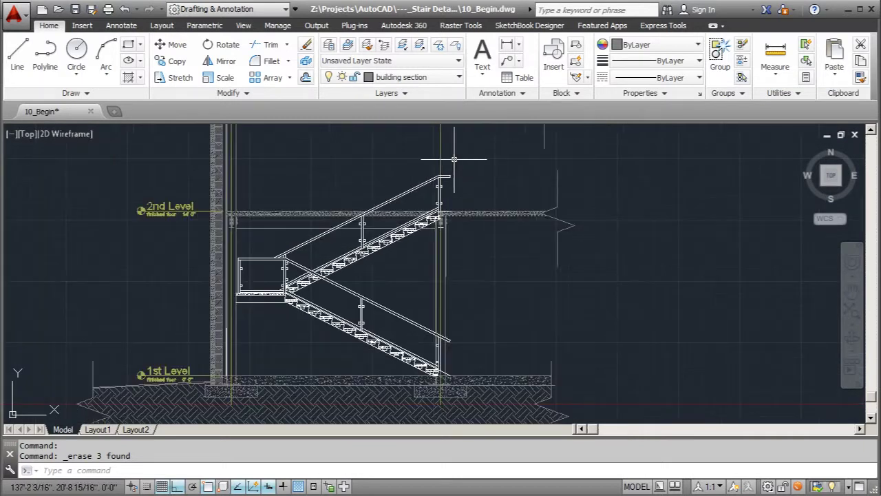
scroll(432, 351, up, 2)
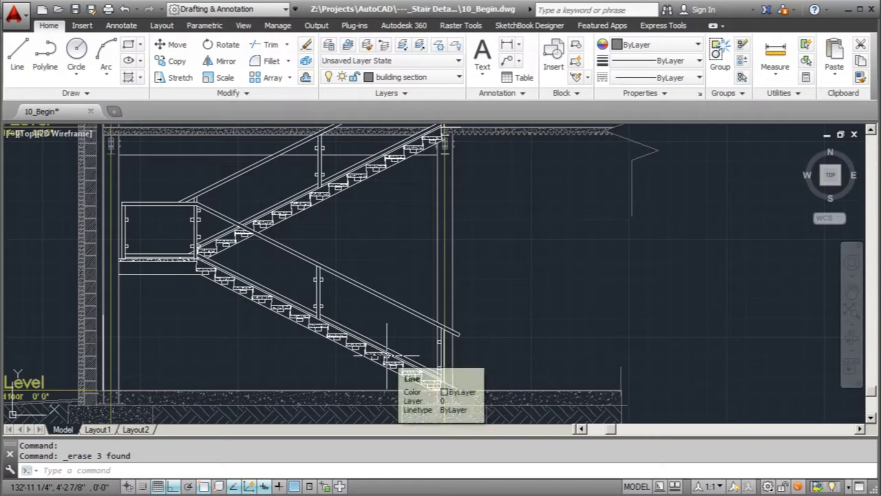
scroll(448, 353, up, 2)
scroll(447, 354, up, 2)
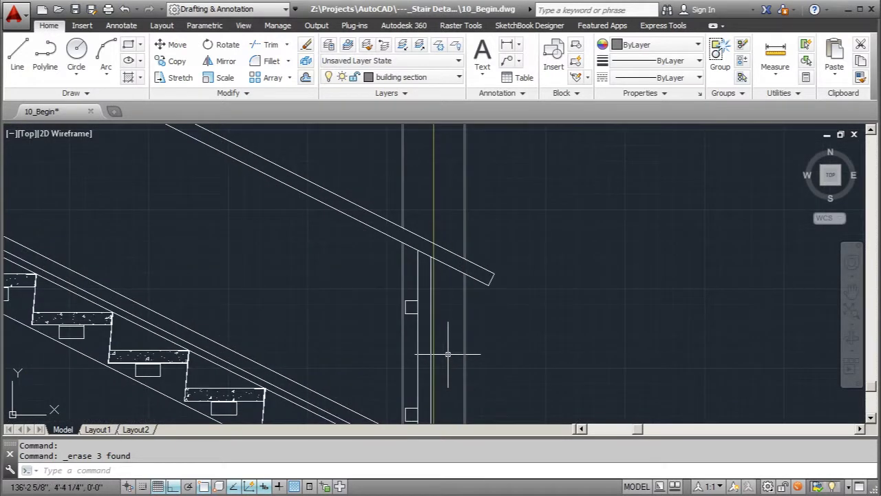
scroll(285, 299, down, 3)
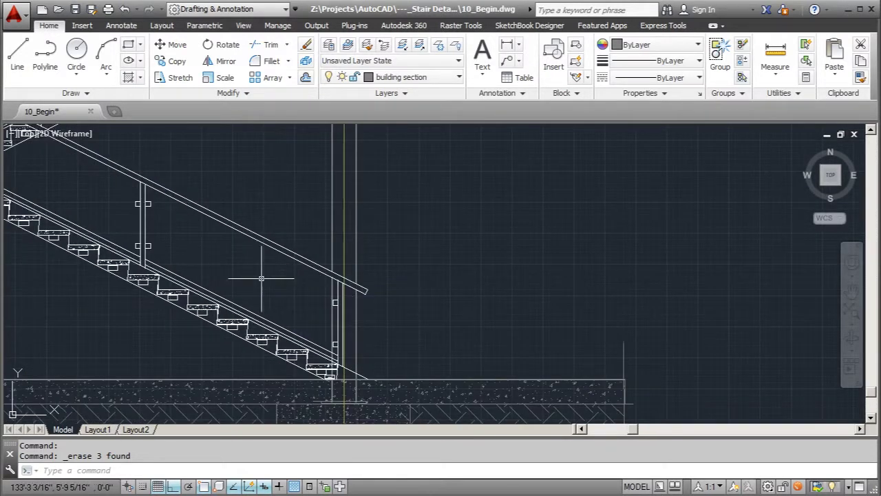
scroll(465, 316, down, 2)
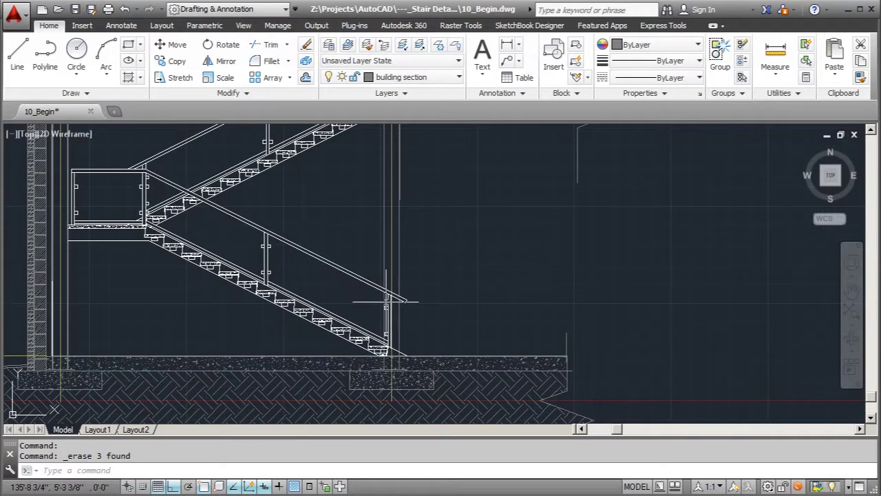
scroll(386, 300, down, 3)
scroll(286, 231, up, 7)
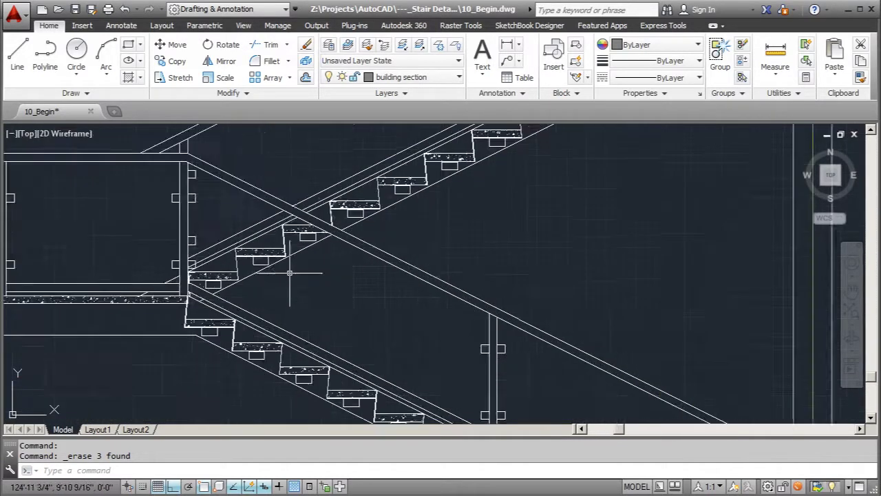
scroll(290, 273, up, 2)
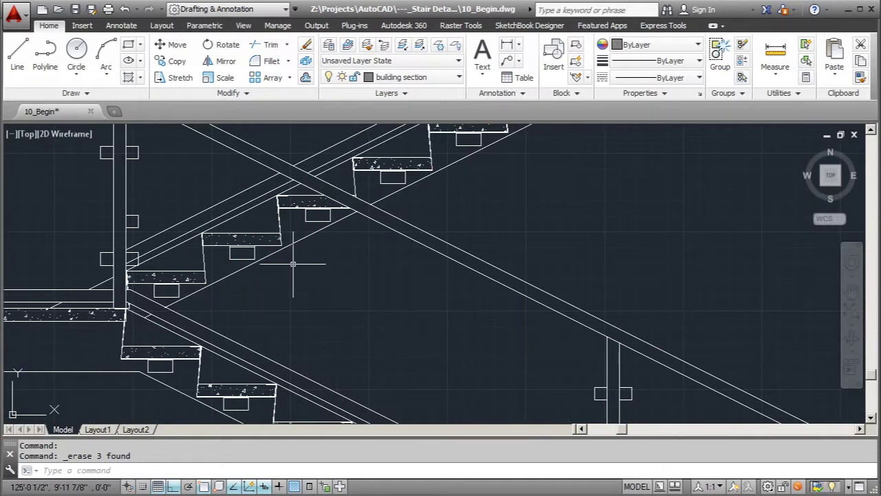
scroll(353, 283, down, 4)
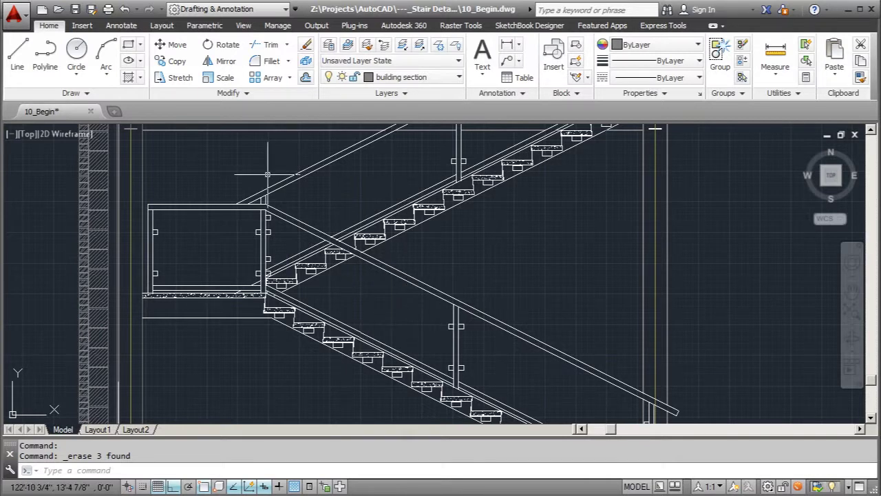
click(45, 55)
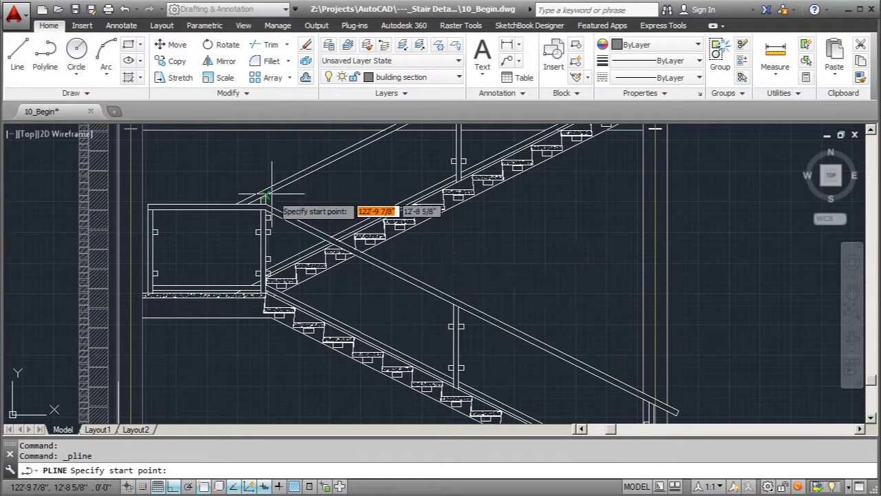
scroll(501, 350, down, 2)
scroll(349, 275, up, 5)
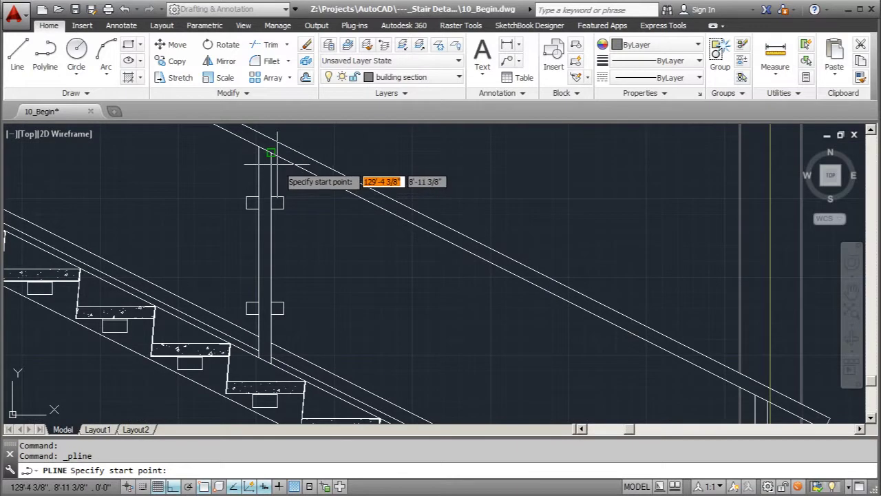
click(271, 152)
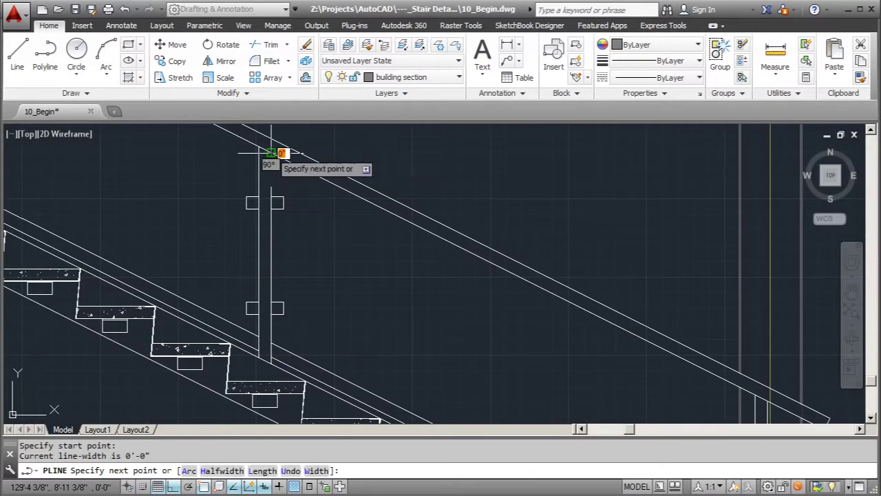
click(276, 200)
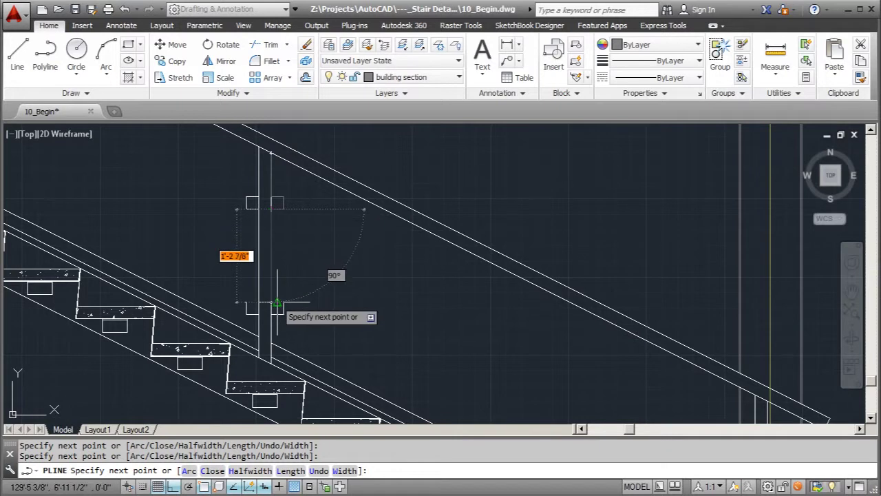
key(ctrl+z)
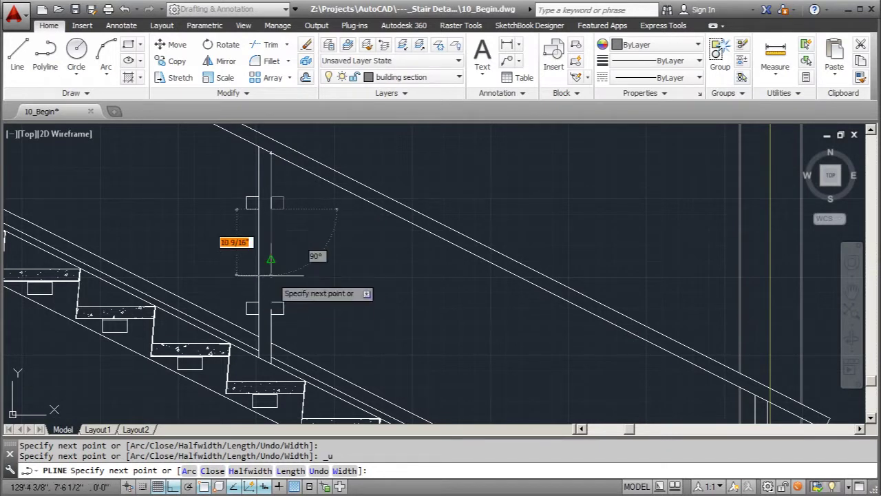
Trace the outline around the clamp corners and up along the post line.
click(270, 305)
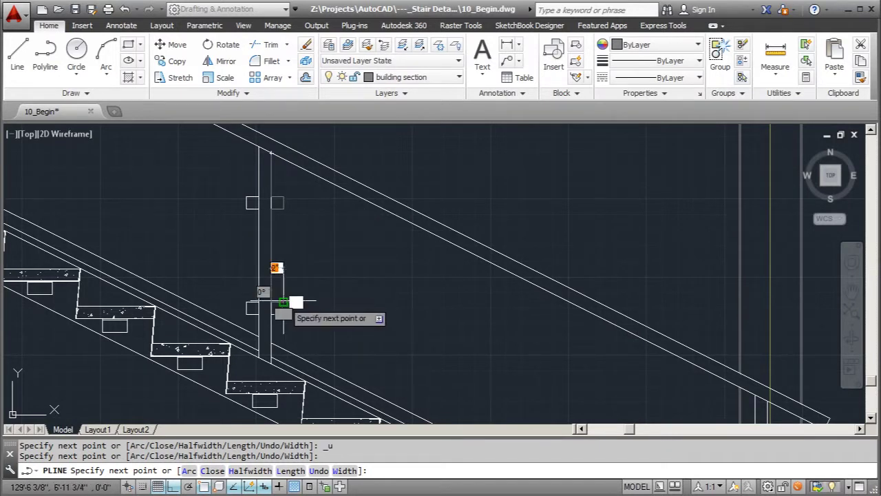
click(272, 308)
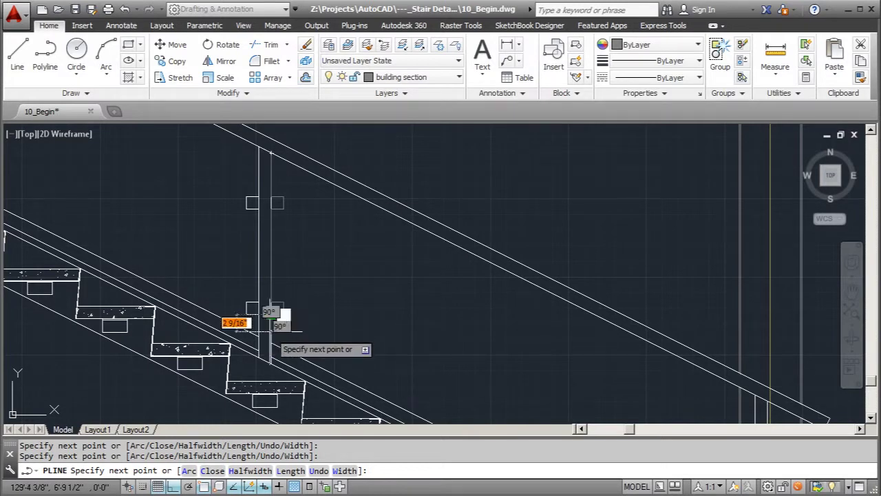
scroll(289, 255, down, 3)
scroll(413, 310, up, 3)
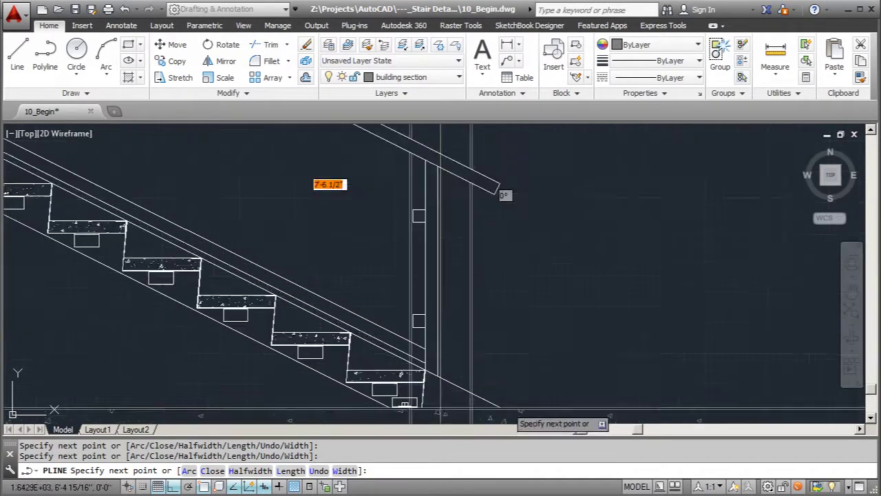
scroll(448, 365, up, 4)
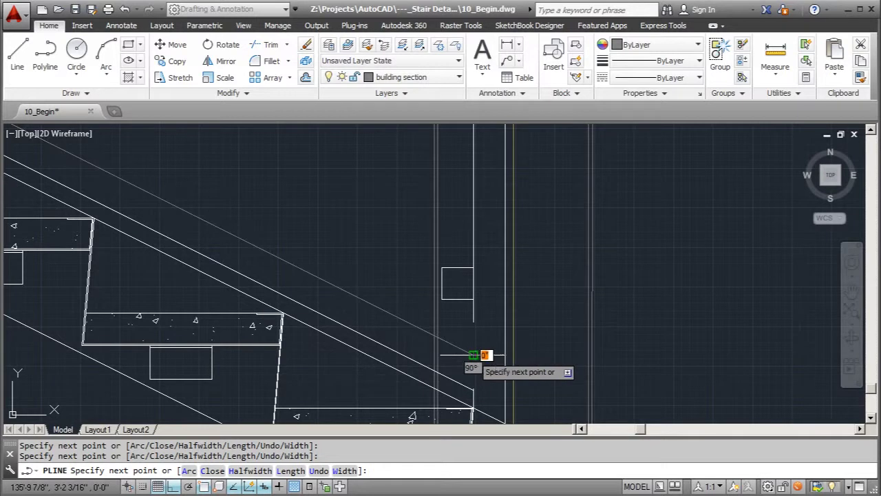
click(474, 299)
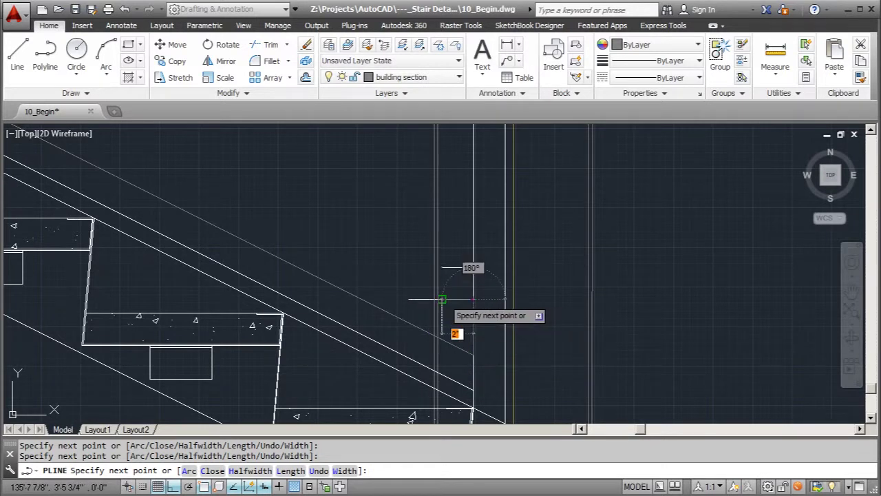
click(442, 298)
click(442, 267)
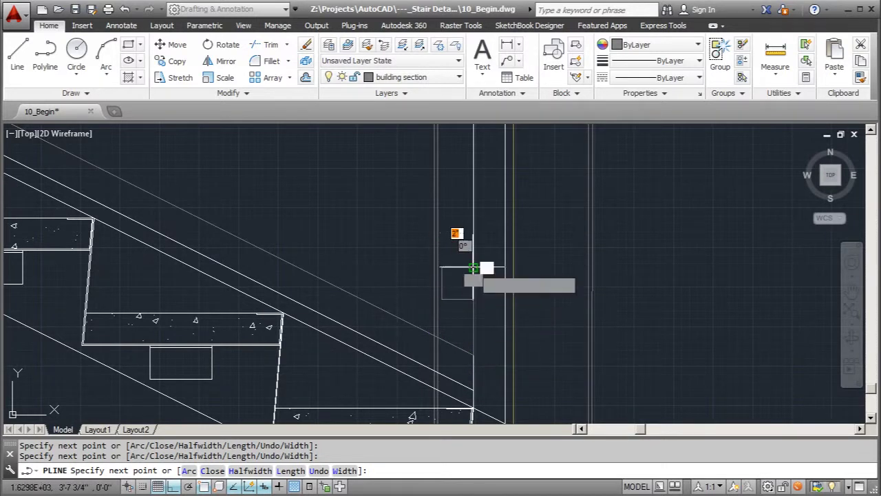
click(473, 267)
Finish the railing panel polyline and select it.
scroll(473, 268, down, 3)
scroll(482, 230, up, 3)
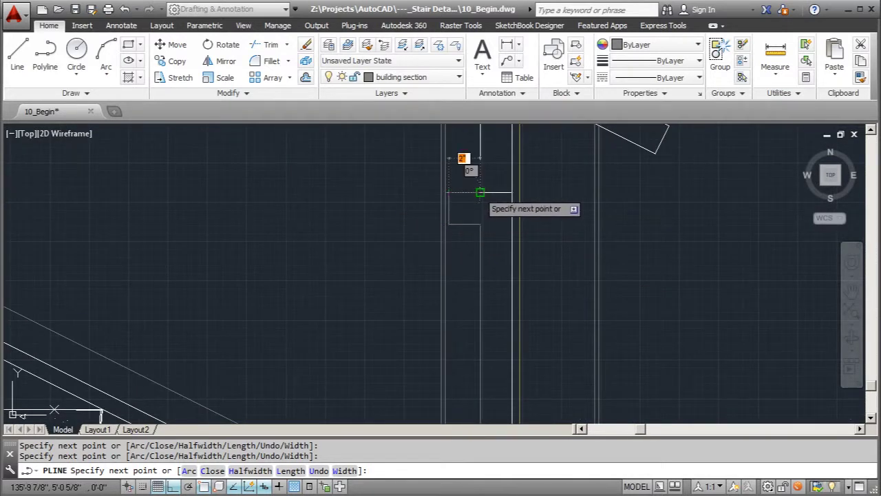
scroll(479, 192, down, 4)
scroll(459, 230, up, 4)
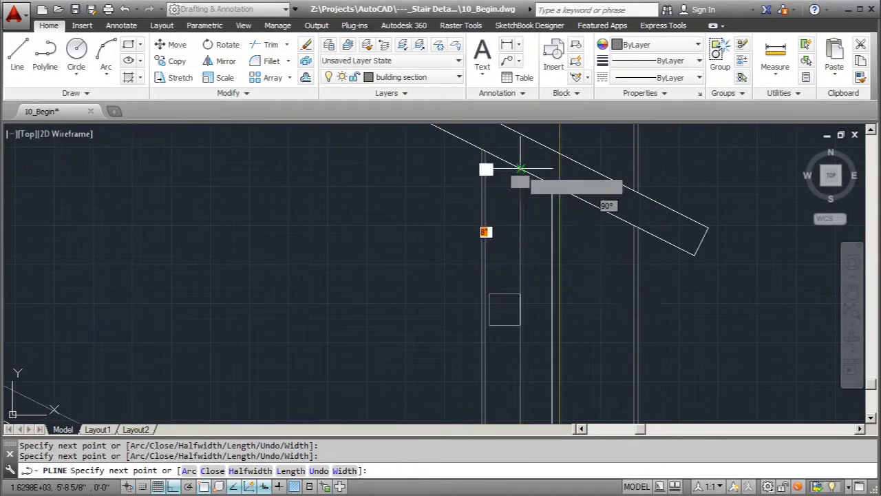
scroll(520, 169, down, 4)
scroll(513, 331, up, 4)
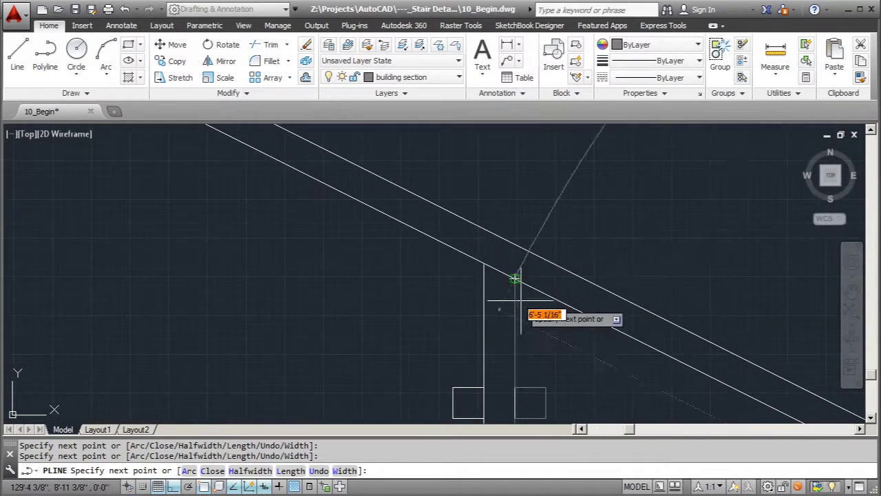
key(Escape)
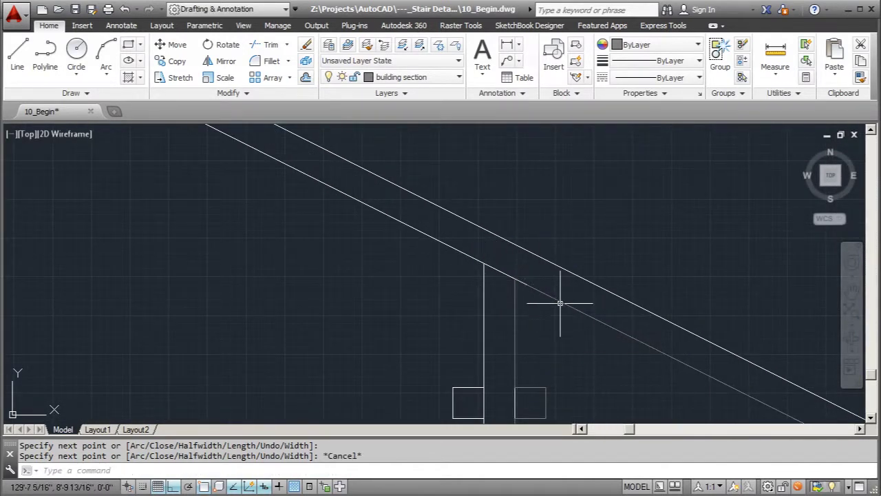
click(561, 300)
Put the traced railing polyline on layer 0.
scroll(480, 250, down, 2)
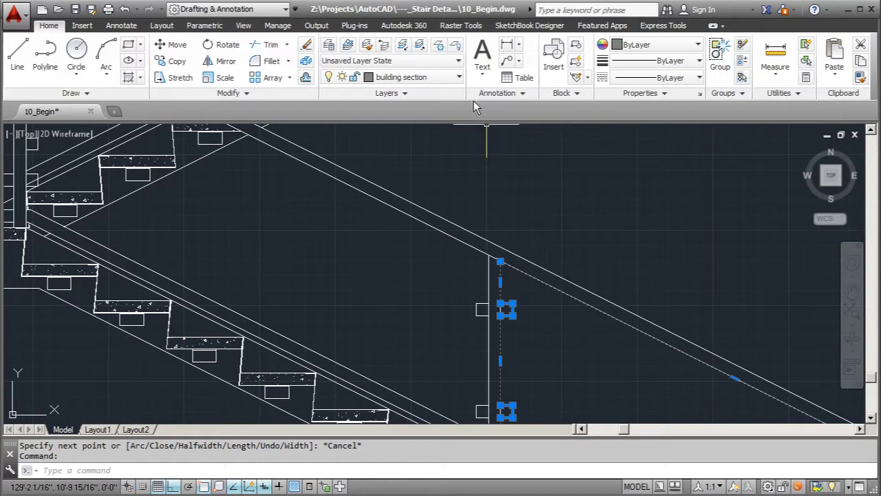
click(440, 76)
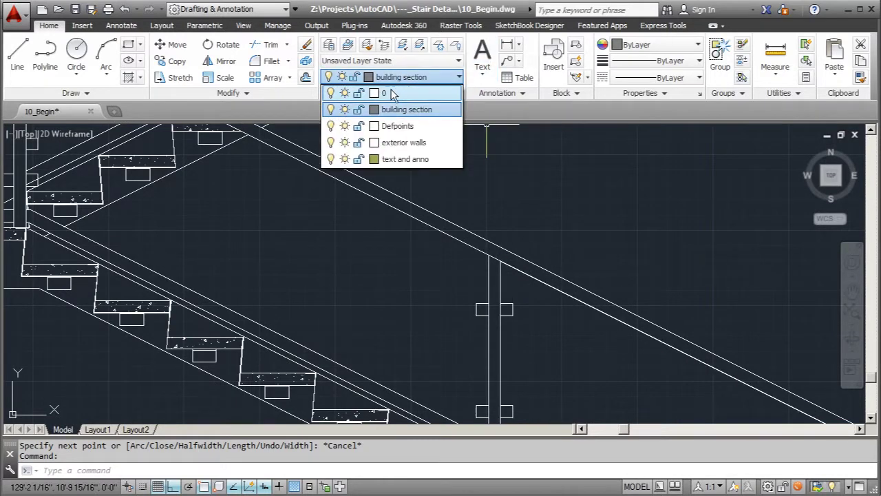
click(392, 94)
key(Escape)
Move the railing outline from a base point to empty space right of the stair.
scroll(422, 295, down, 3)
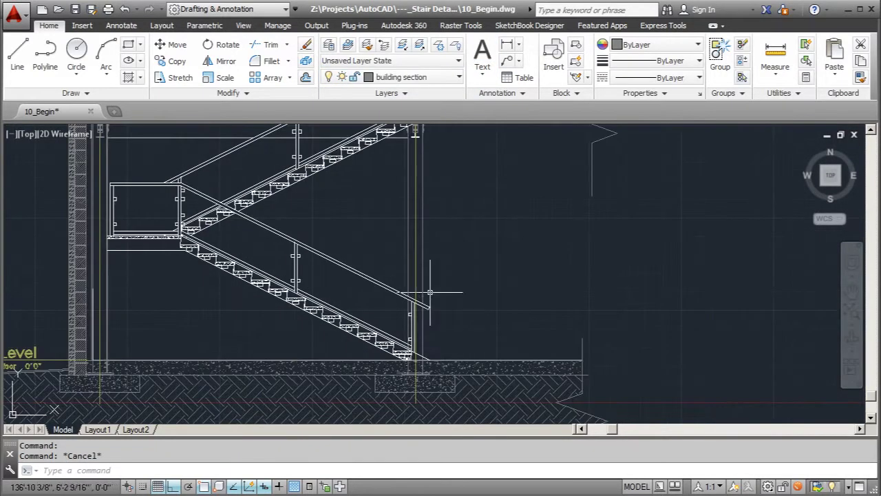
scroll(397, 305, up, 3)
click(391, 262)
scroll(362, 255, down, 3)
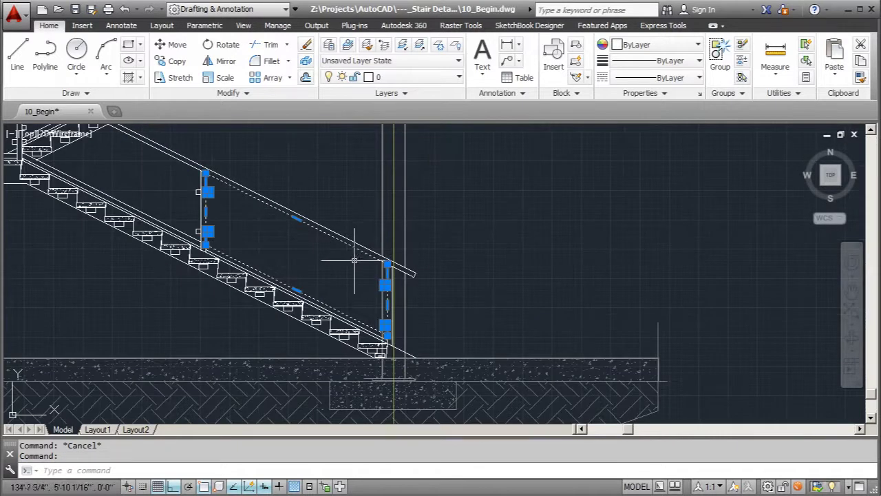
click(172, 44)
click(287, 233)
click(652, 253)
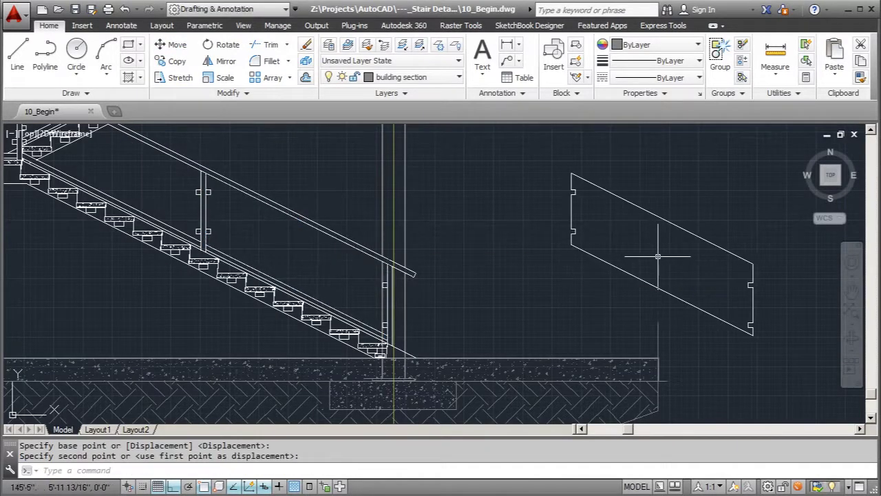
key(Escape)
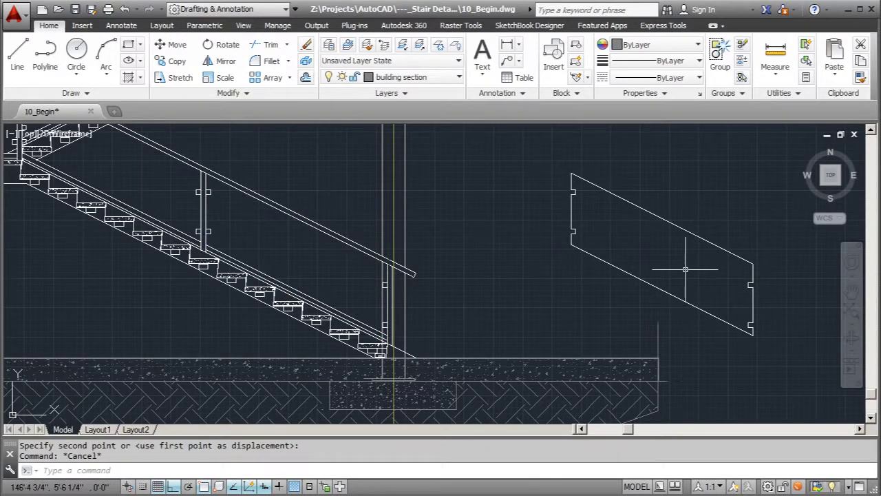
Start HATCH and choose the DOTS pattern, then cancel.
text(hatch)
key(Return)
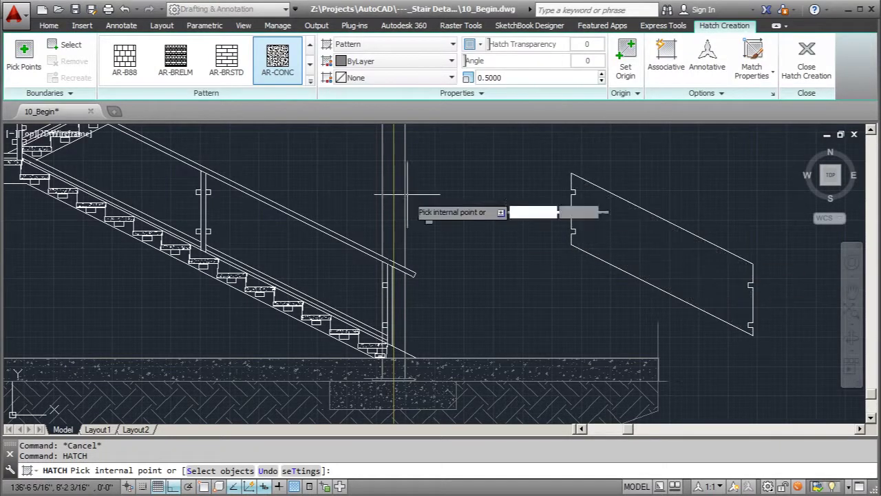
scroll(301, 60, down, 5)
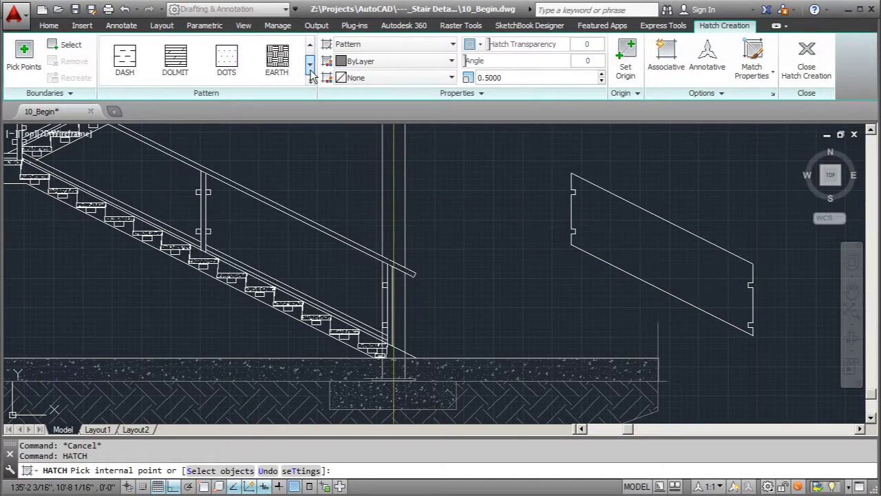
scroll(301, 61, up, 1)
click(226, 58)
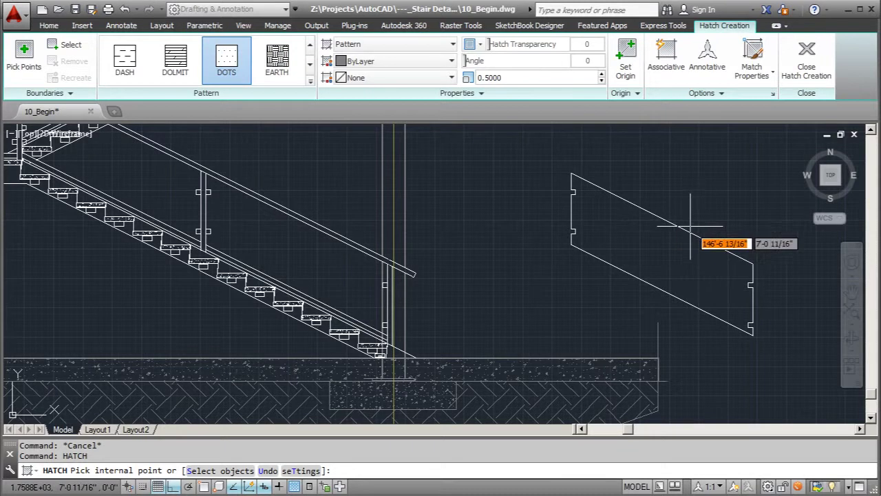
key(Escape)
Make layer 0 current and fill the detached outline with DOTS at scale 50.
click(458, 78)
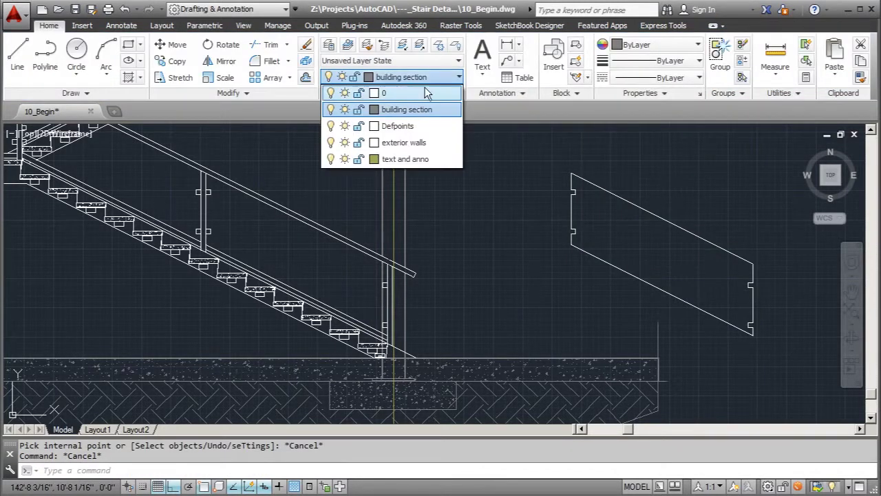
click(385, 90)
key(Escape)
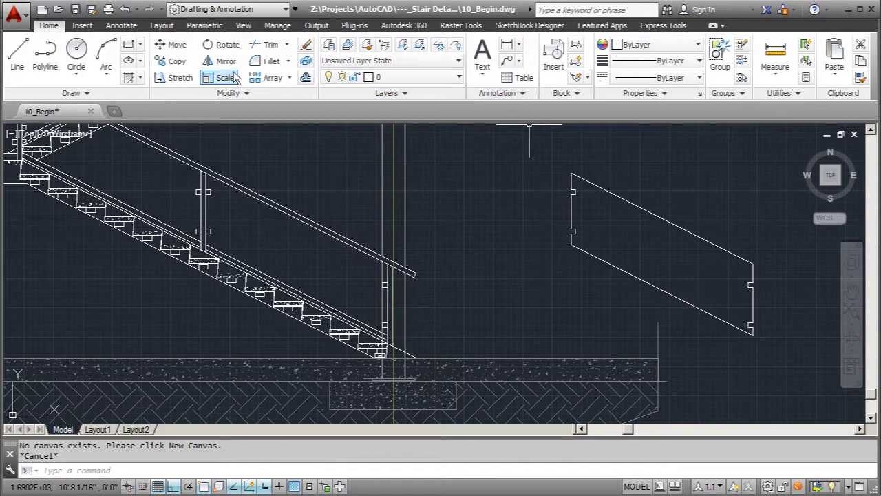
text(hatch)
key(Return)
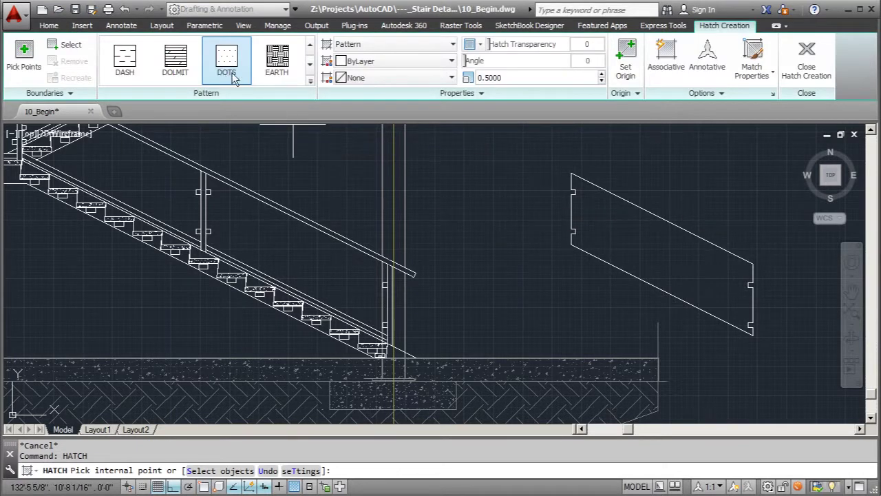
click(521, 78)
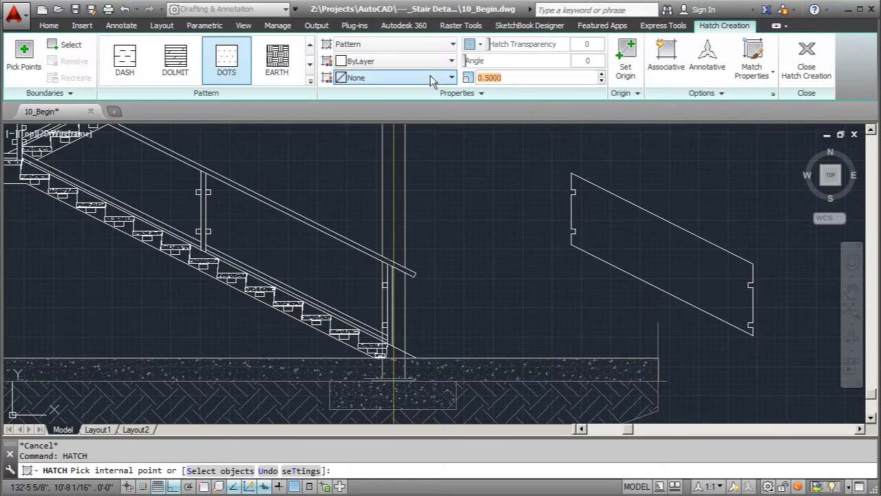
click(628, 253)
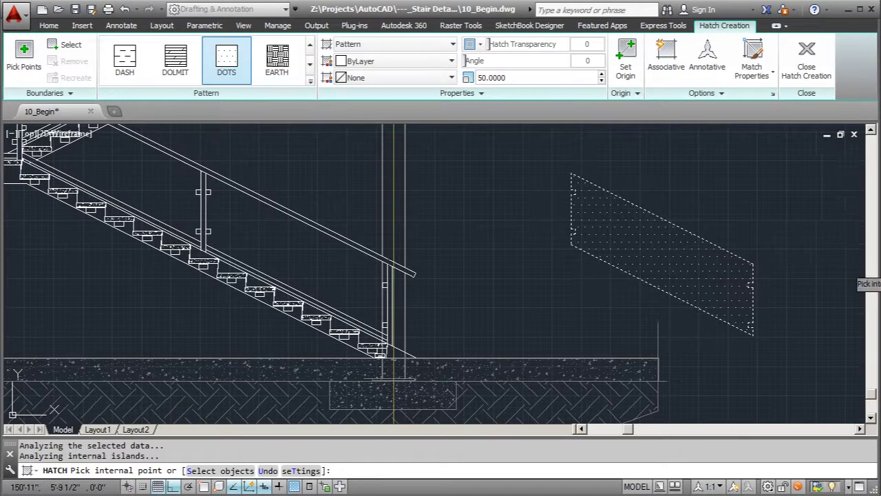
key(Escape)
scroll(627, 252, down, 4)
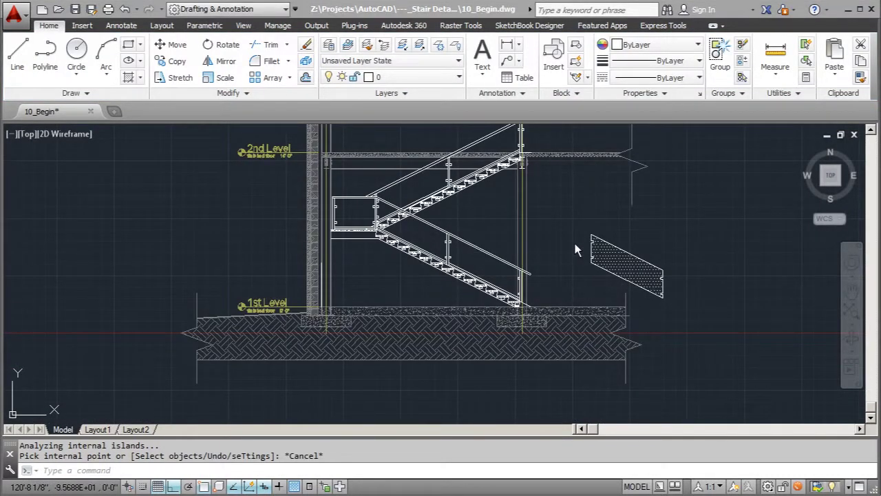
Window-select the dotted panel and move it by its top-left corner between the lower flight's posts.
click(576, 205)
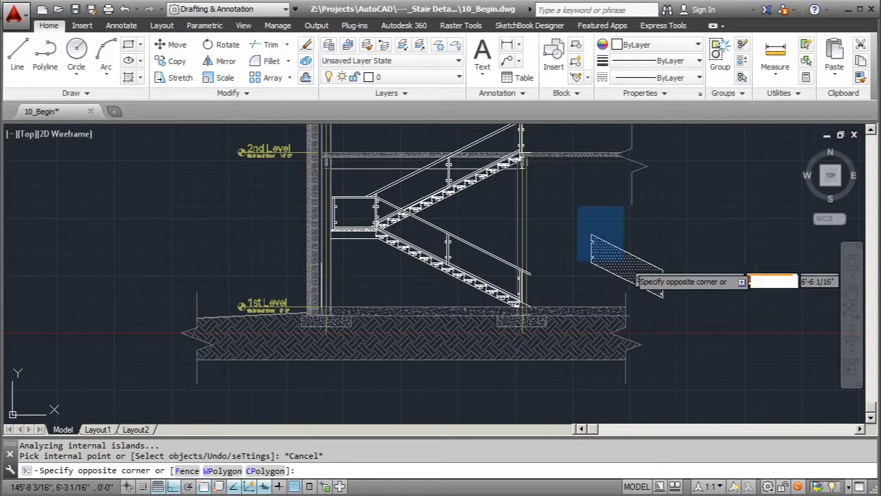
click(694, 301)
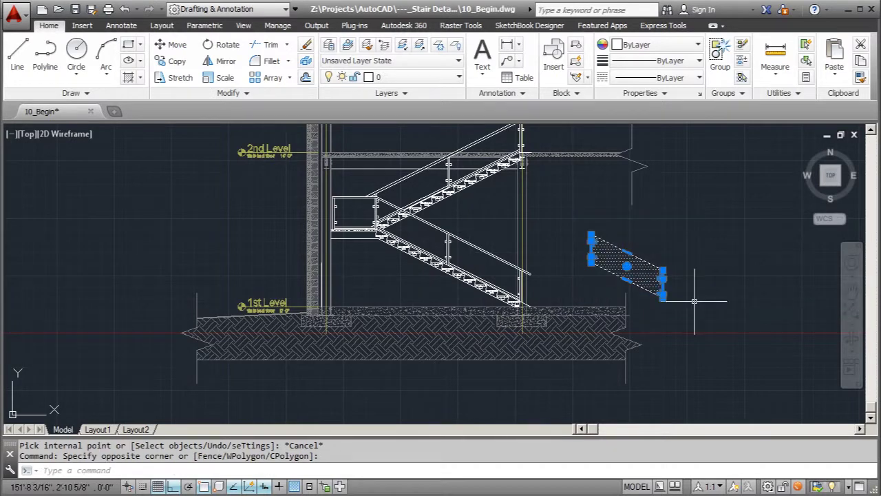
click(174, 44)
scroll(534, 213, up, 6)
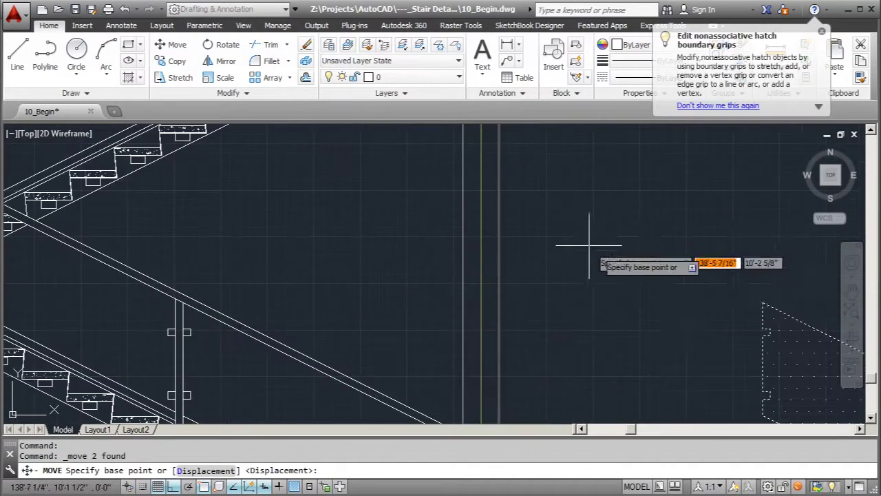
click(765, 302)
scroll(585, 309, down, 5)
scroll(399, 309, up, 6)
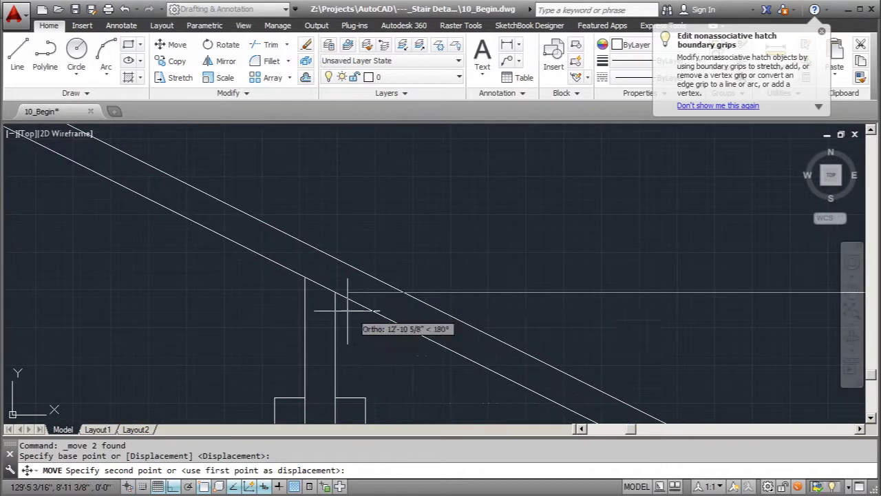
click(372, 295)
scroll(325, 197, down, 5)
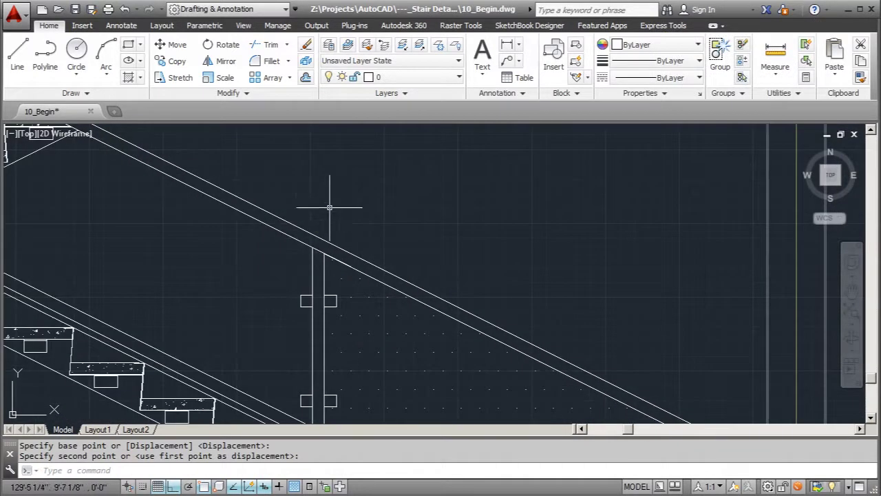
scroll(523, 303, down, 3)
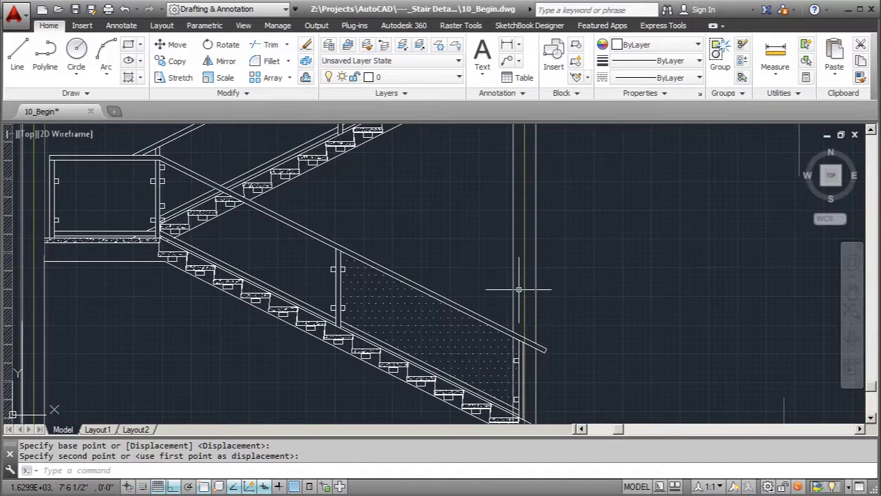
scroll(447, 303, up, 2)
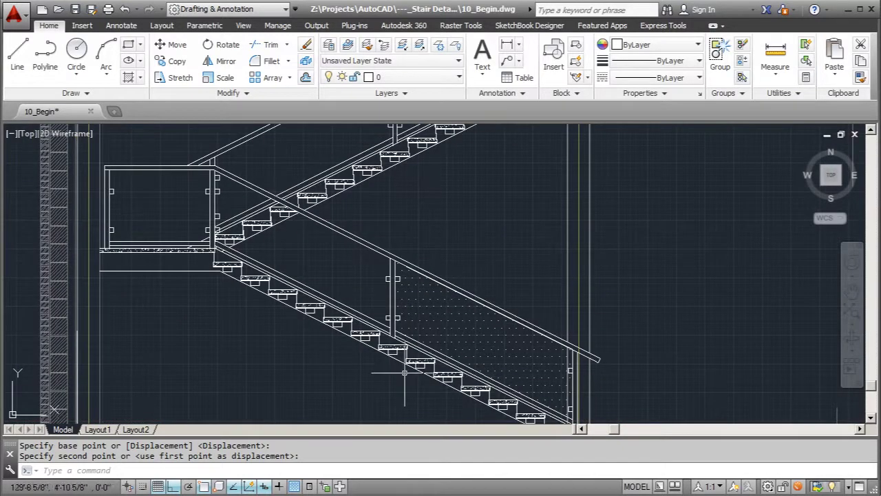
scroll(392, 346, down, 2)
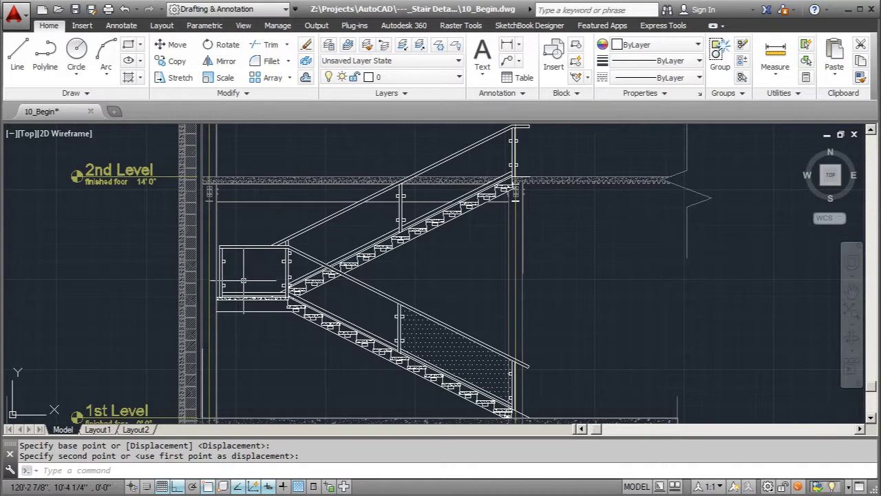
Run HATCH again to fill the landing railing box with DOTS at scale 50.
text(ha)
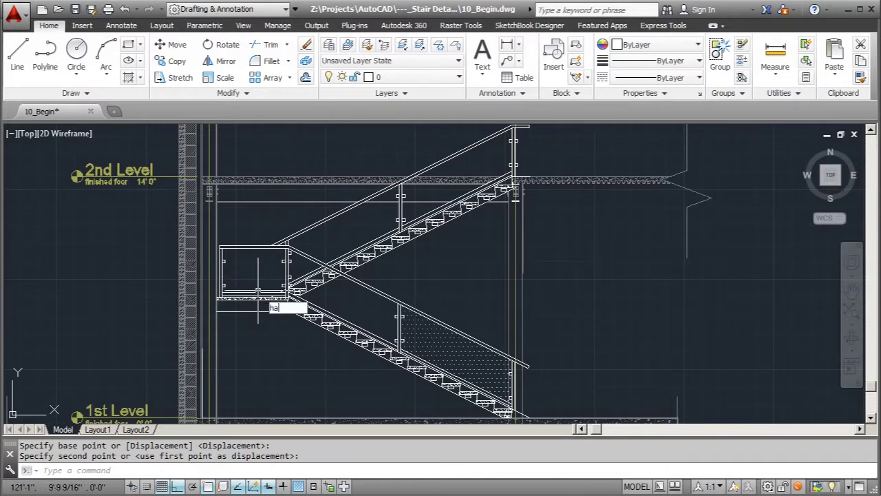
text(tch)
key(Return)
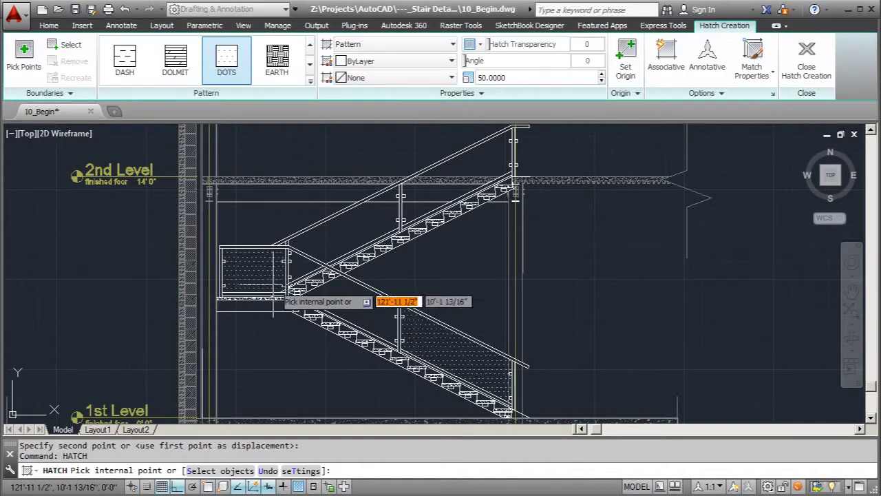
key(Escape)
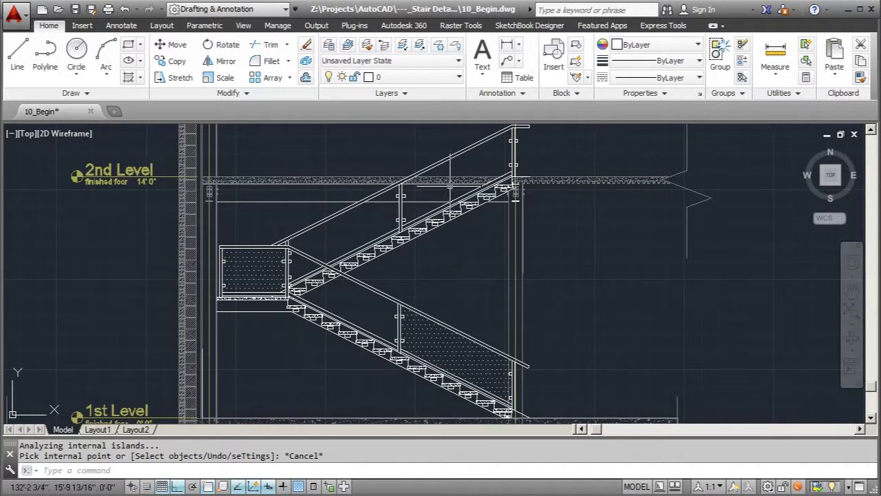
scroll(446, 176, up, 6)
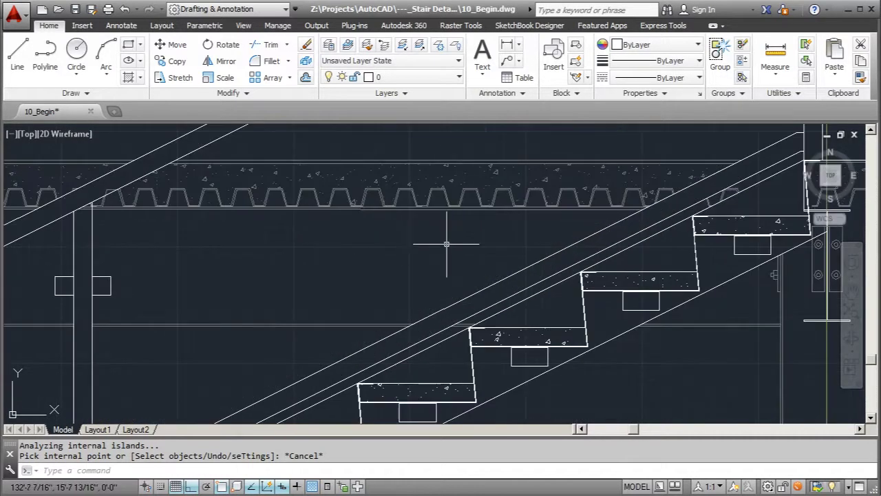
scroll(409, 203, down, 4)
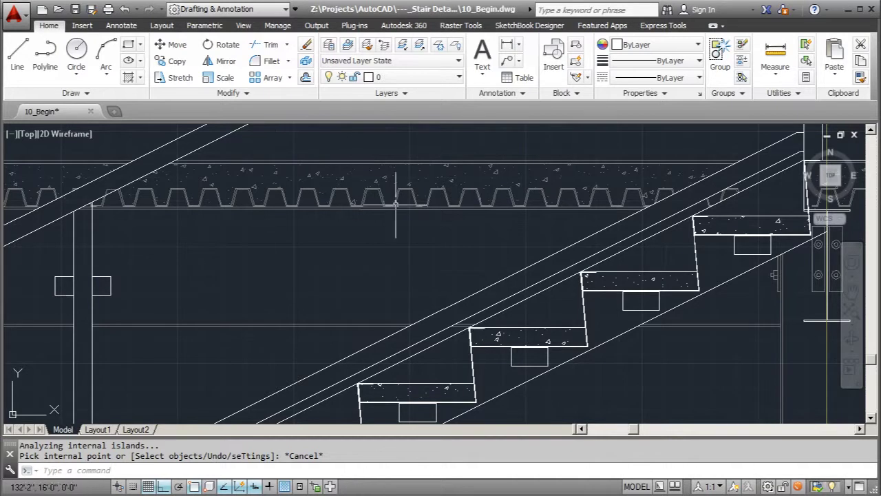
scroll(492, 162, down, 2)
scroll(491, 163, down, 2)
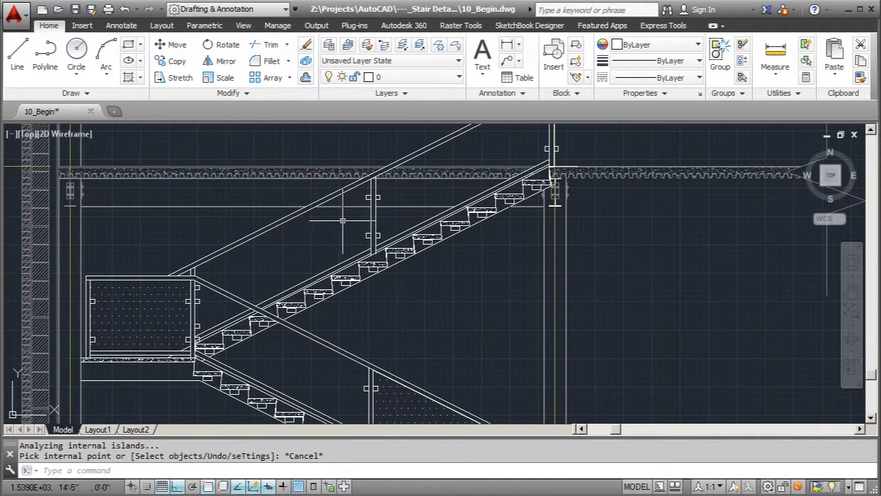
scroll(315, 226, down, 2)
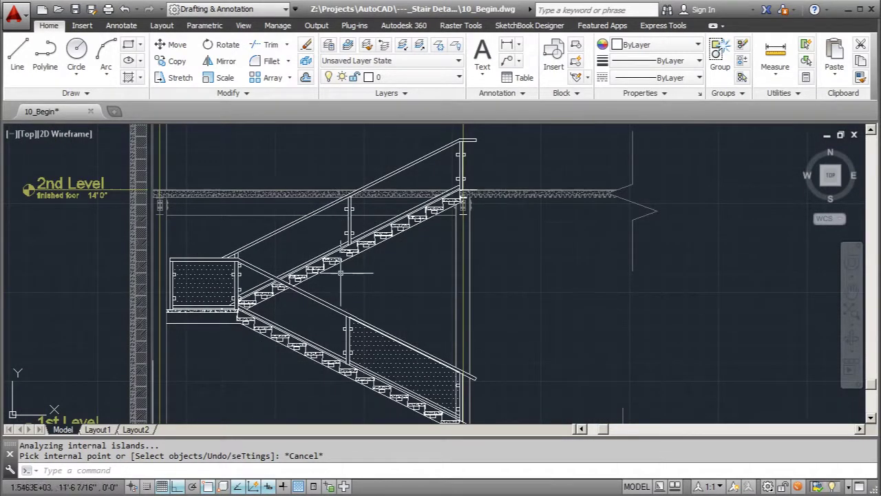
scroll(340, 274, down, 1)
scroll(303, 320, up, 3)
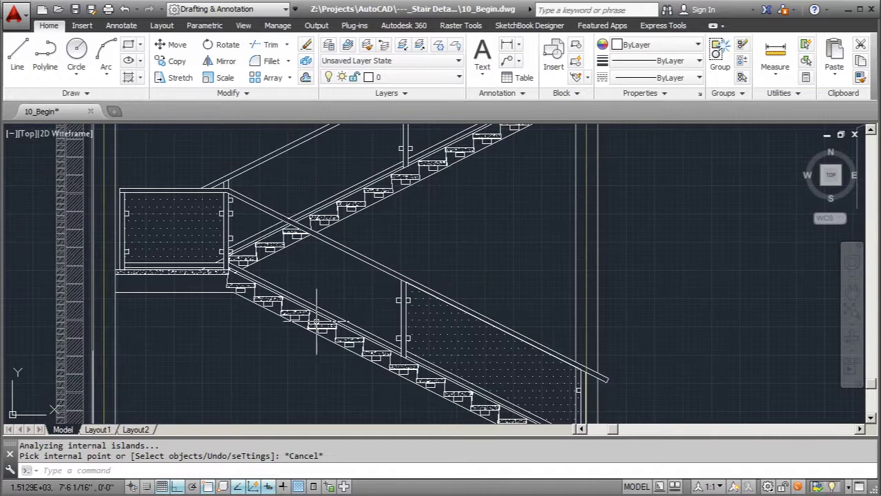
scroll(356, 337, down, 1)
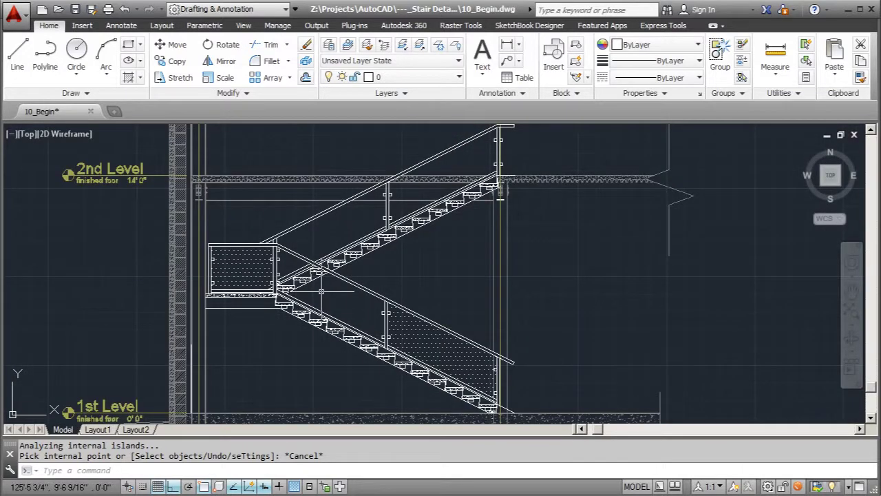